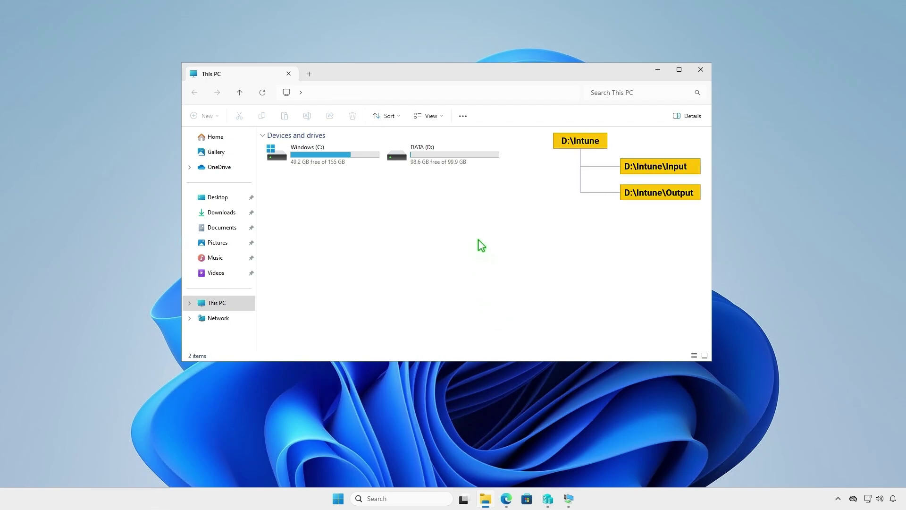
- Create a new folder named Intune on the DATA (D:) drive
{"action": "left_click", "coordinate": [472, 158]}
{"action": "double_click", "coordinate": [472, 156]}
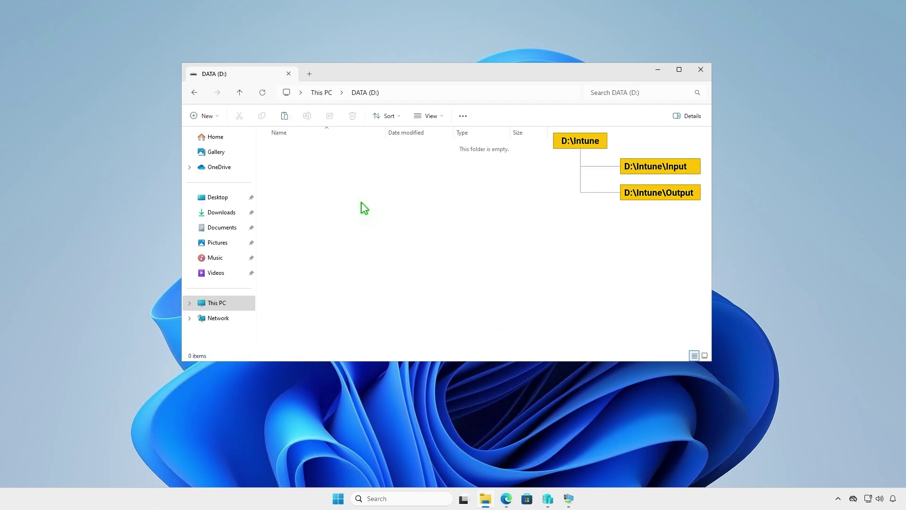
{"action": "left_click", "coordinate": [215, 116]}
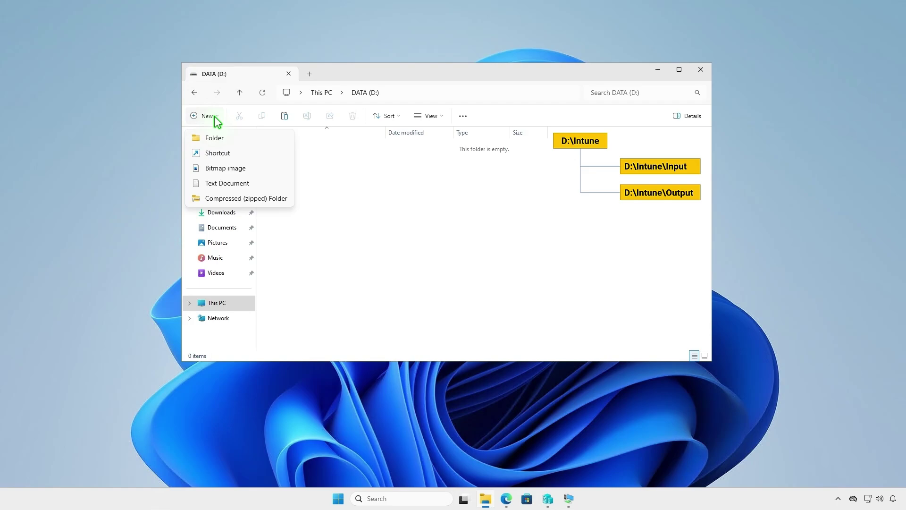
{"action": "left_click", "coordinate": [232, 136]}
{"action": "type", "text": "Intune"}
{"action": "key", "text": "Return"}
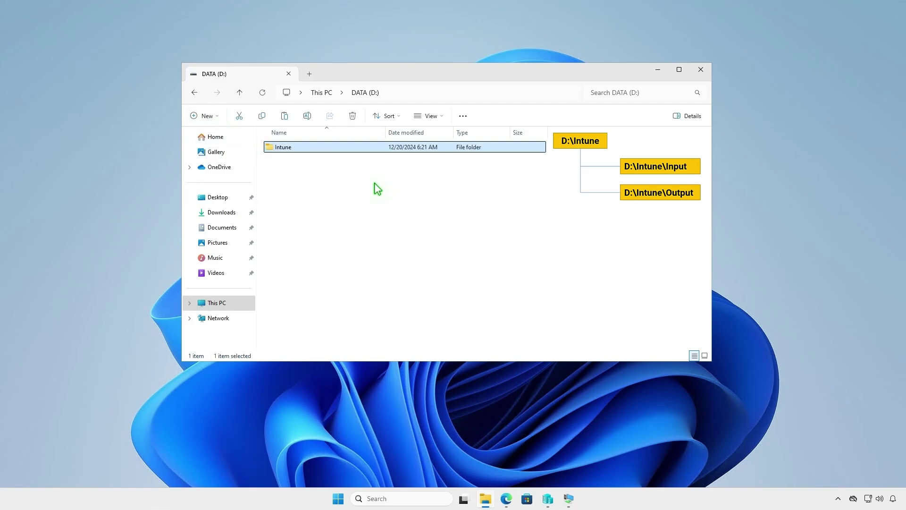
- Inside the Intune folder, create two subfolders named Input and Output
{"action": "key", "text": "Return"}
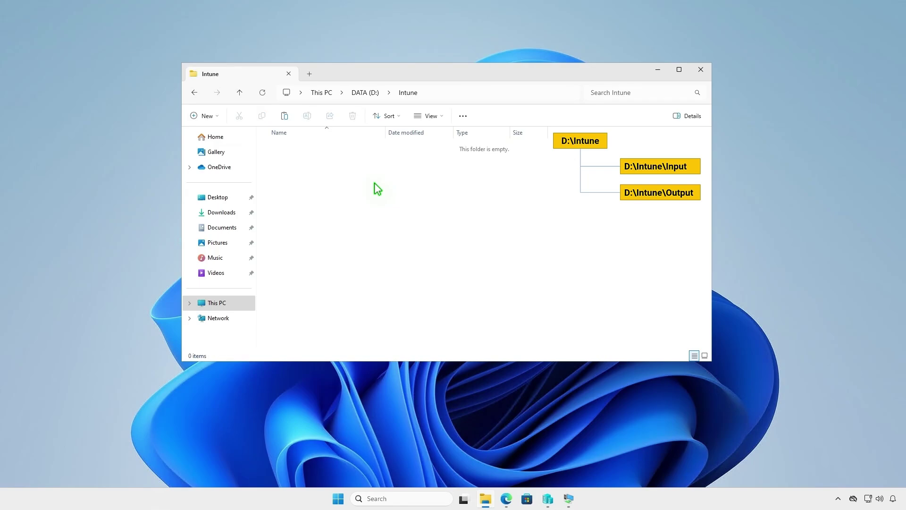
{"action": "right_click", "coordinate": [375, 183]}
{"action": "mouse_move", "coordinate": [409, 281]}
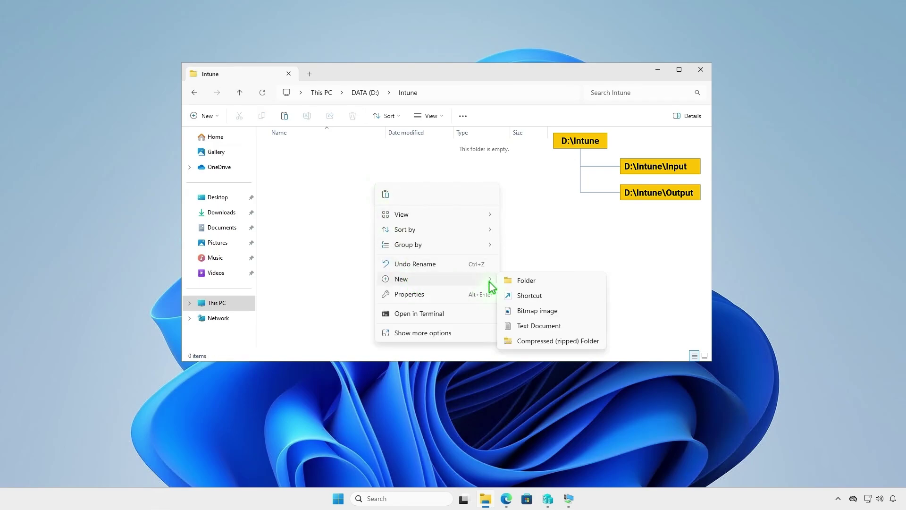
{"action": "left_click", "coordinate": [526, 279]}
{"action": "type", "text": "Input"}
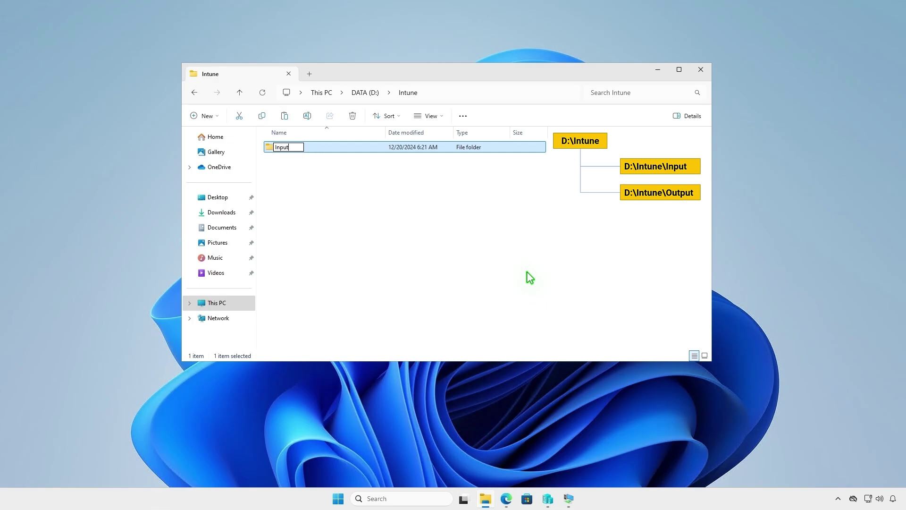
{"action": "key", "text": "Return"}
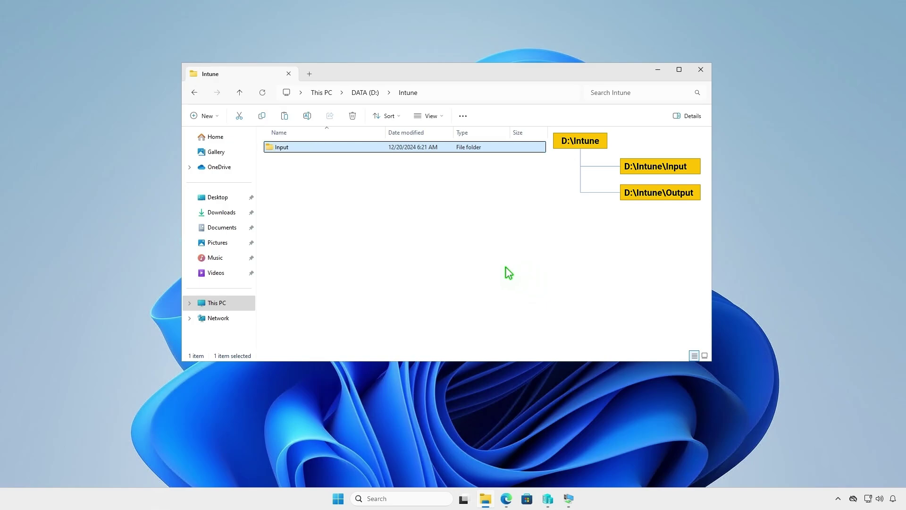
{"action": "right_click", "coordinate": [390, 224]}
{"action": "mouse_move", "coordinate": [437, 321]}
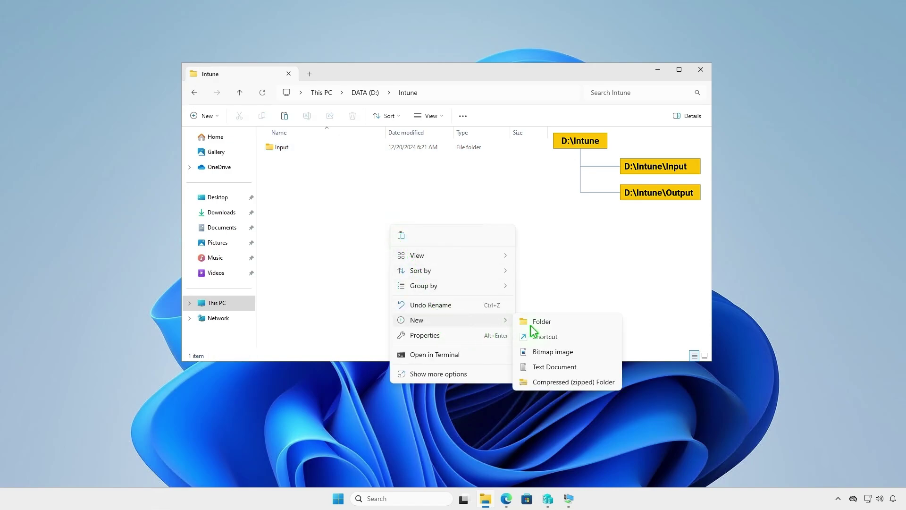
{"action": "left_click", "coordinate": [545, 324]}
{"action": "type", "text": "Output"}
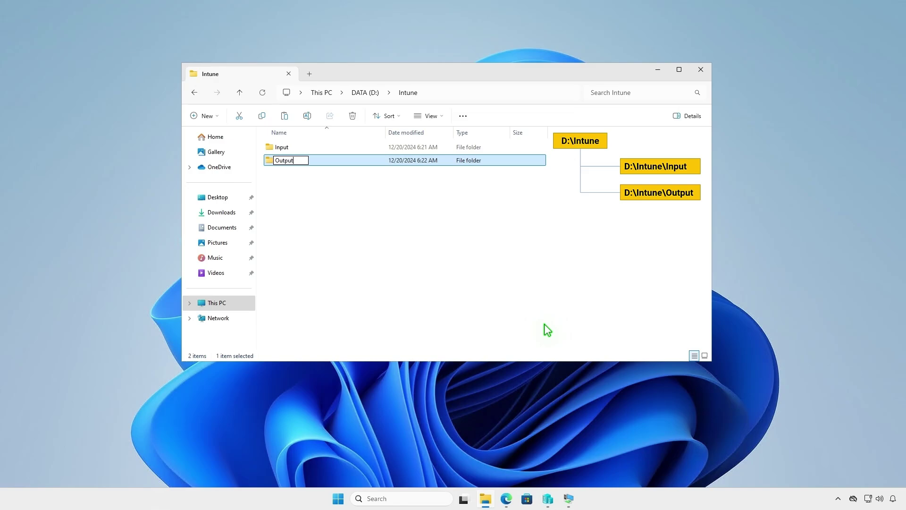
{"action": "left_click", "coordinate": [492, 253]}
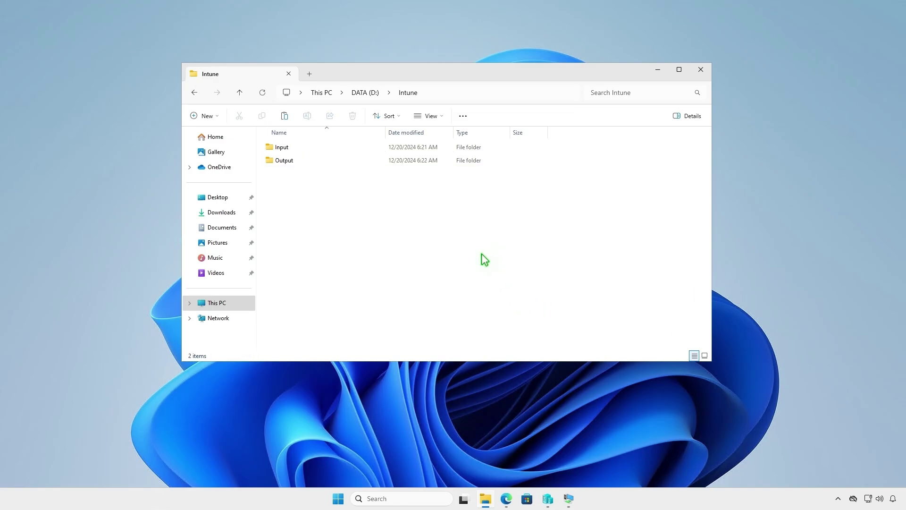
- Download the v1.8.6 Win32 Content Prep Tool release source code as a zip from GitHub
{"action": "left_click", "coordinate": [506, 498]}
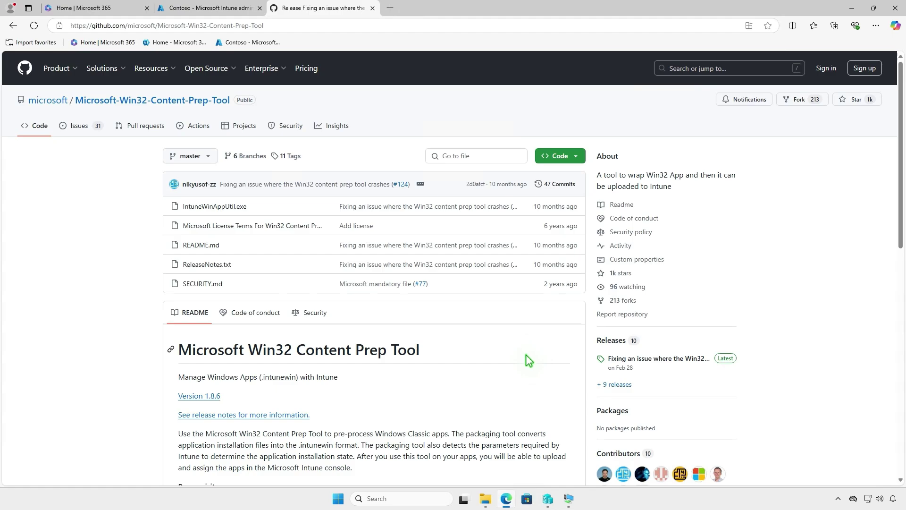
{"action": "left_click", "coordinate": [682, 358]}
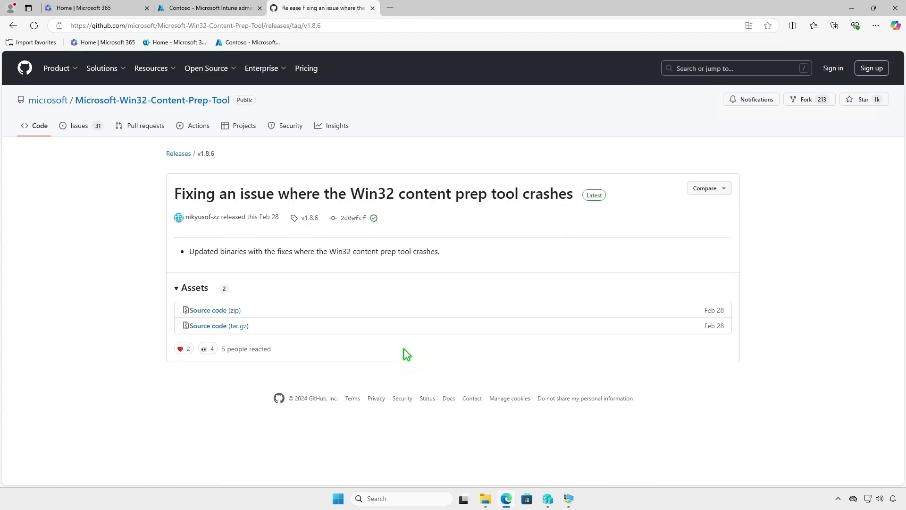
{"action": "left_click", "coordinate": [236, 310]}
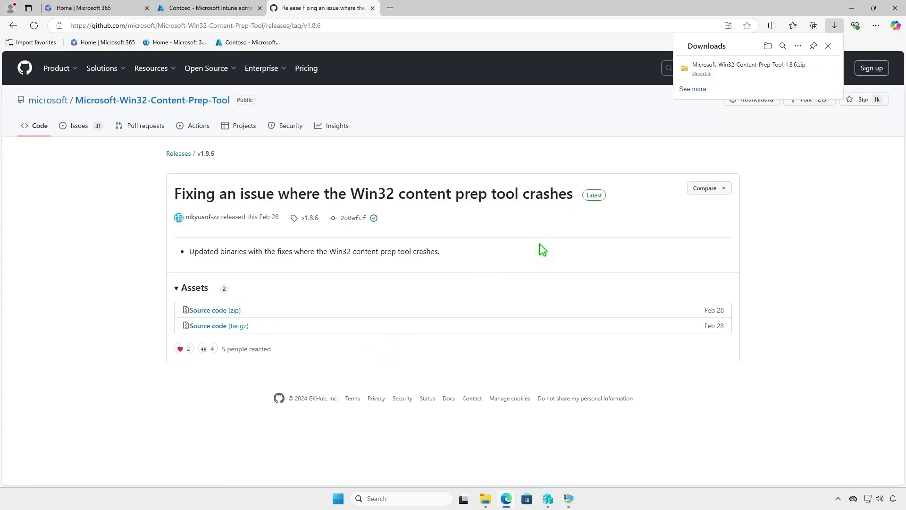
- Extract the downloaded zip into a Microsoft-Win32-Content-Prep-Tool-1.8.6 folder in Downloads
{"action": "left_click", "coordinate": [801, 71]}
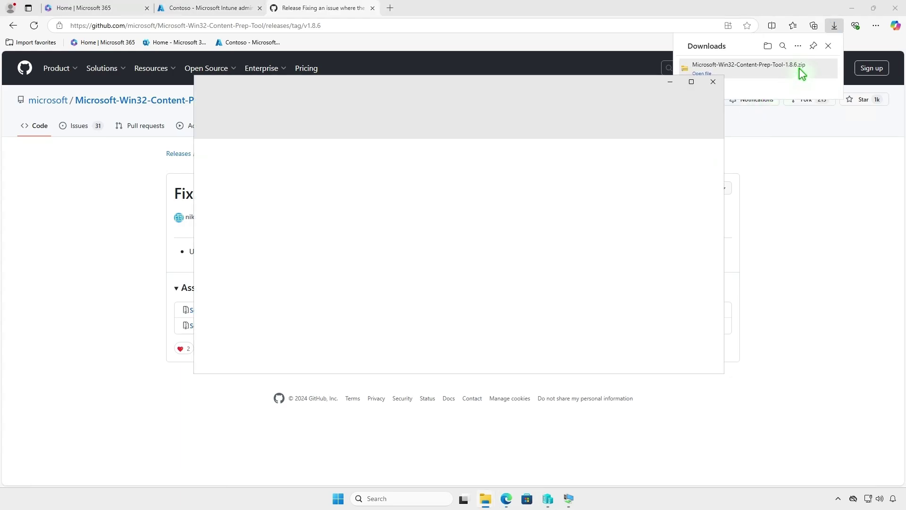
{"action": "left_click", "coordinate": [852, 8]}
{"action": "left_click", "coordinate": [496, 132]}
{"action": "left_click", "coordinate": [537, 339]}
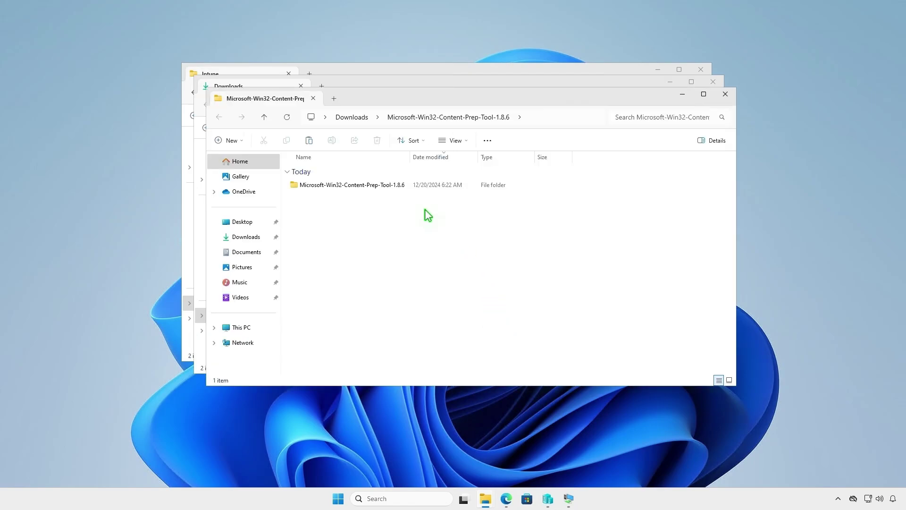
- Copy IntuneWinAppUtil from the extracted tool folder into D:\Intune, closing the extra windows
{"action": "double_click", "coordinate": [404, 186]}
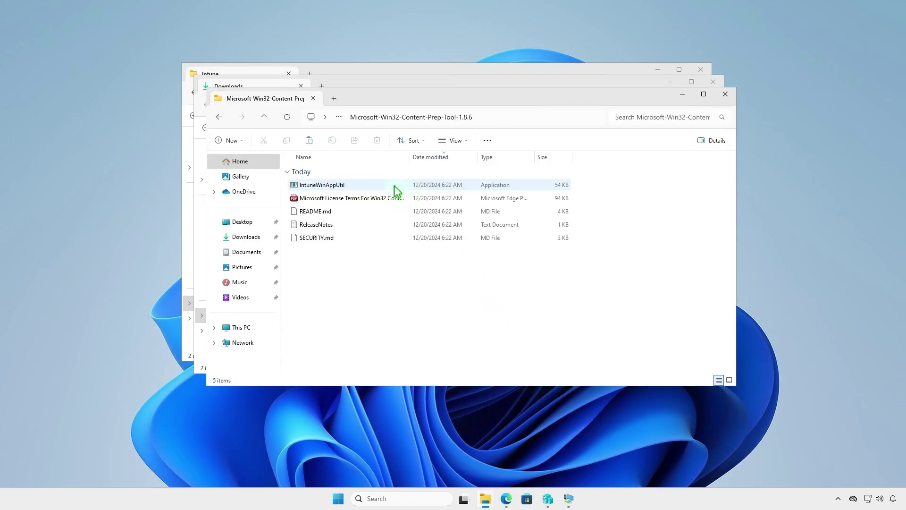
{"action": "left_click", "coordinate": [361, 184]}
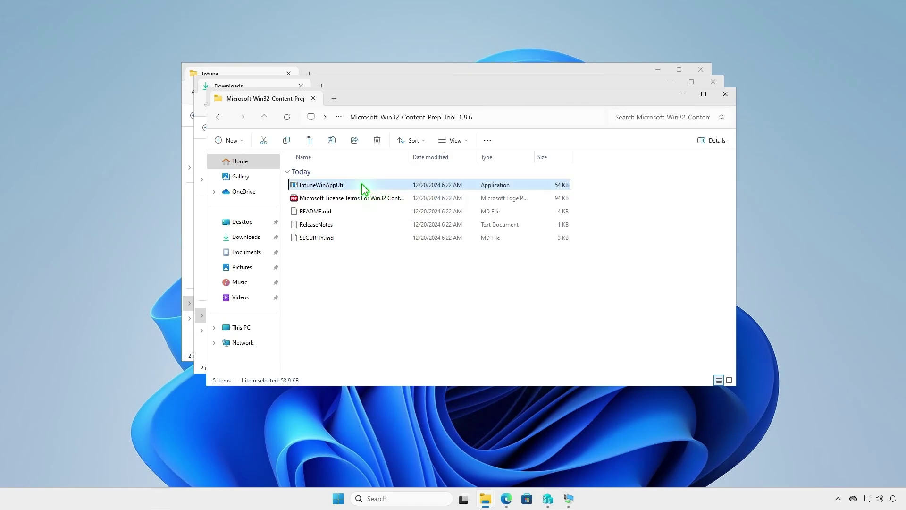
{"action": "right_click", "coordinate": [361, 184]}
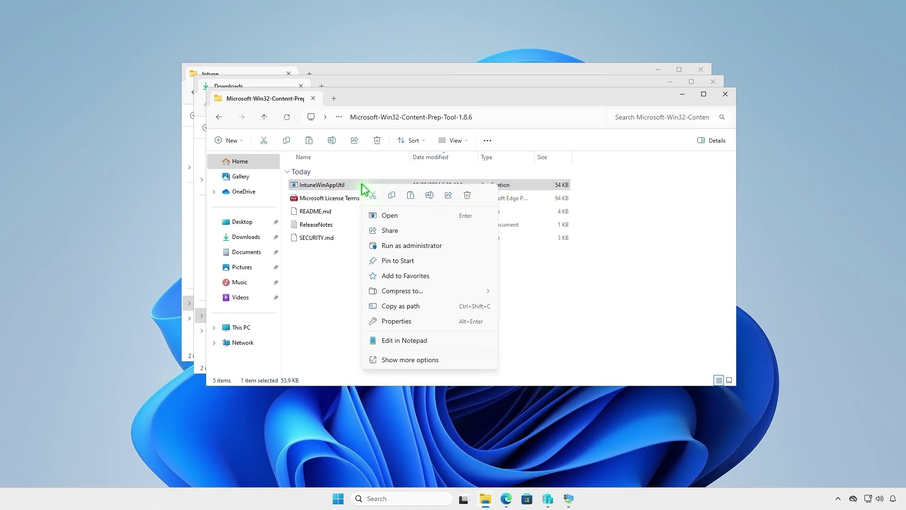
{"action": "left_click", "coordinate": [391, 196]}
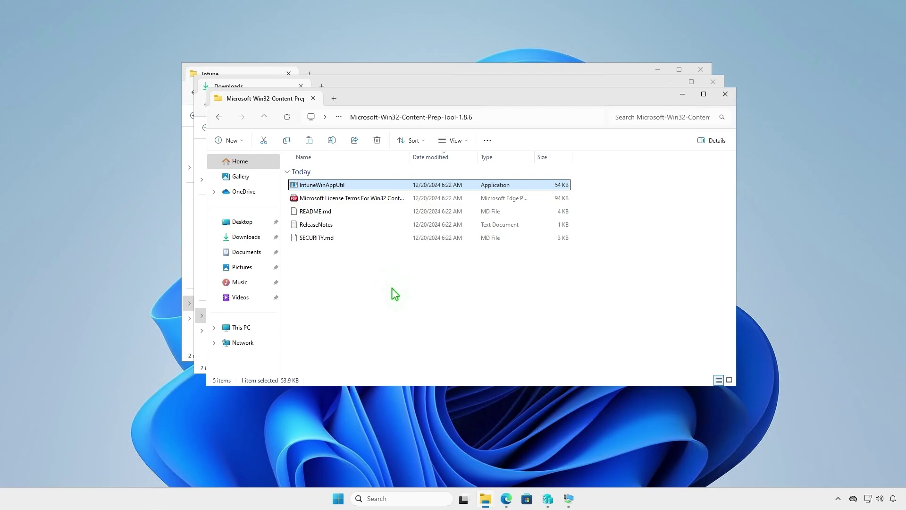
{"action": "left_click", "coordinate": [725, 94]}
{"action": "left_click", "coordinate": [713, 81]}
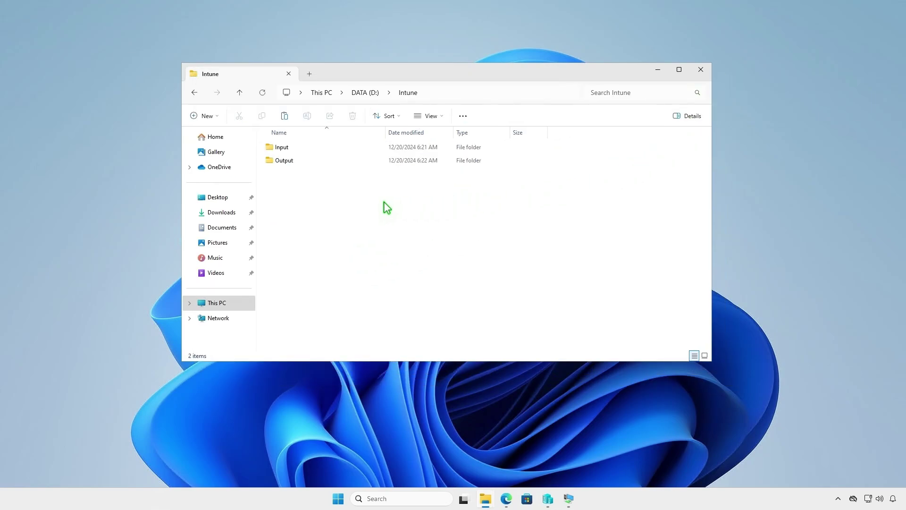
{"action": "right_click", "coordinate": [325, 203]}
{"action": "left_click", "coordinate": [339, 218]}
{"action": "left_click", "coordinate": [393, 250]}
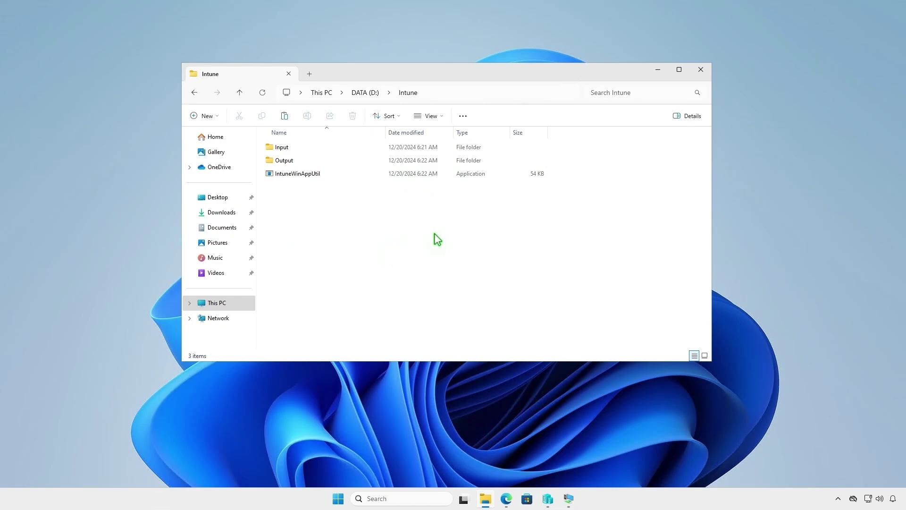
{"action": "left_click", "coordinate": [658, 72]}
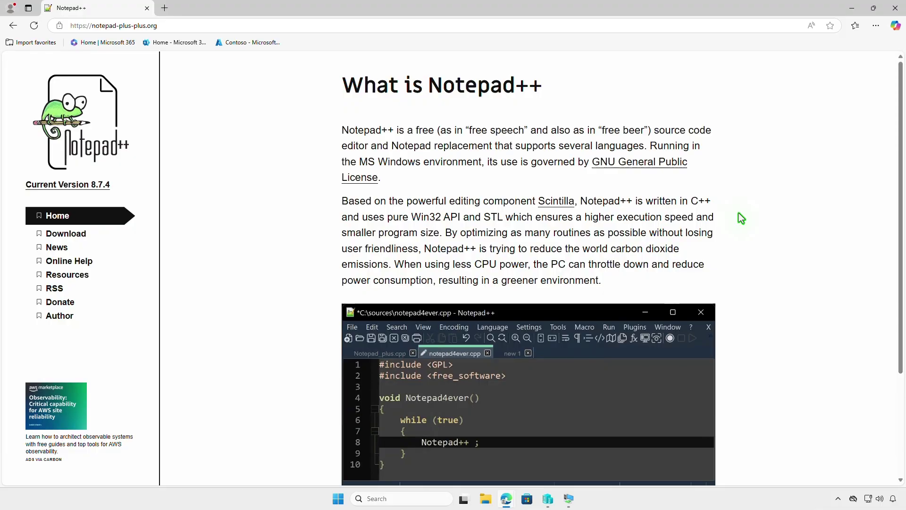
- Download the Notepad++ v8.7.4 x64 installer and show it in its Downloads folder
{"action": "left_click", "coordinate": [84, 235]}
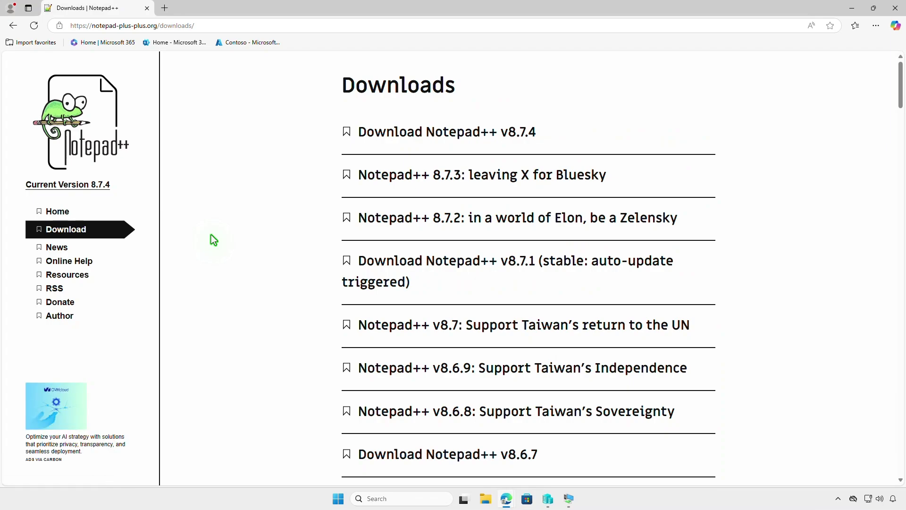
{"action": "left_click", "coordinate": [518, 132]}
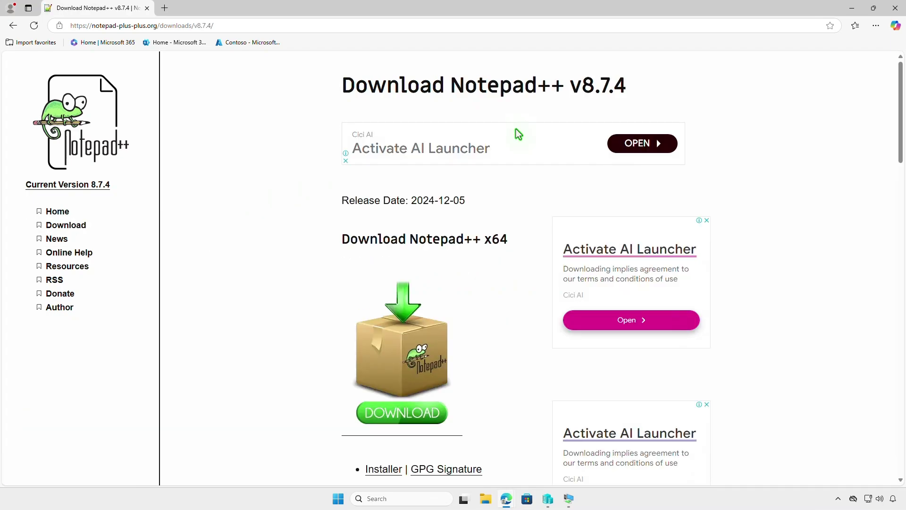
{"action": "left_click", "coordinate": [440, 413]}
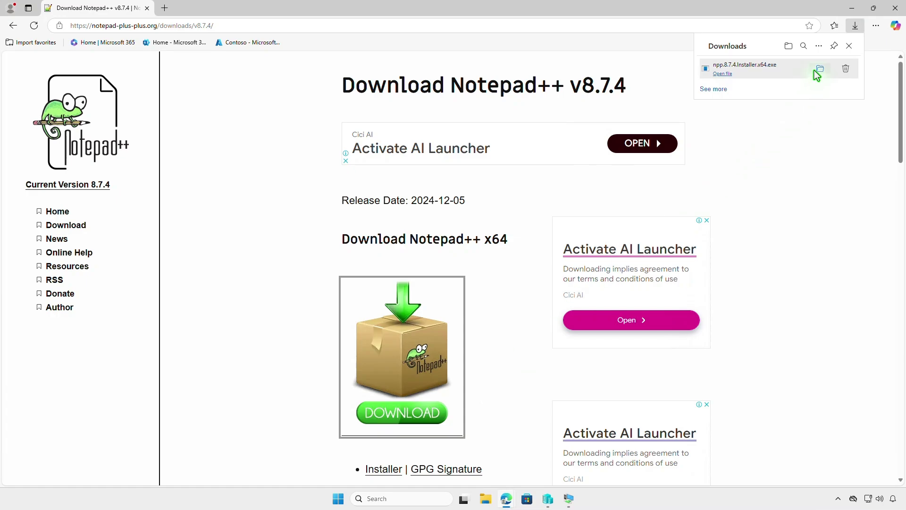
{"action": "left_click", "coordinate": [820, 71]}
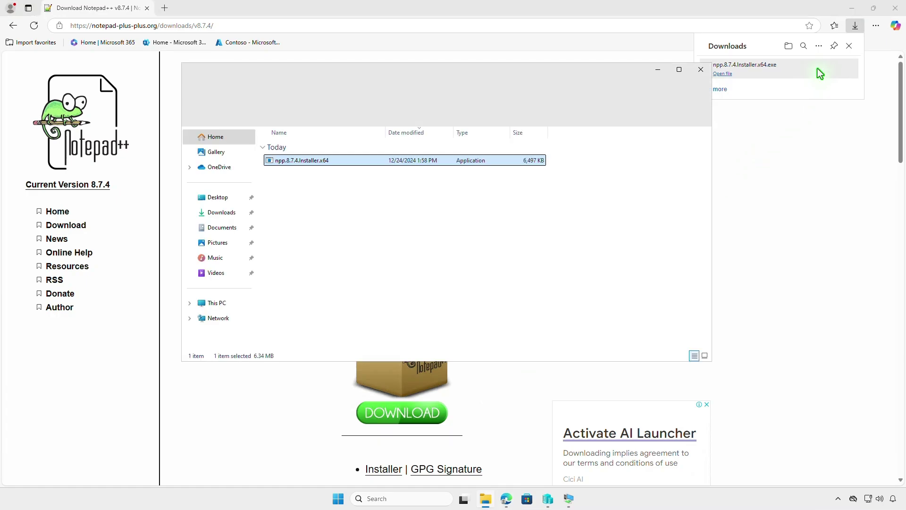
- Rename the downloaded Notepad++ installer to setup
{"action": "left_click", "coordinate": [854, 13]}
{"action": "left_click", "coordinate": [853, 13]}
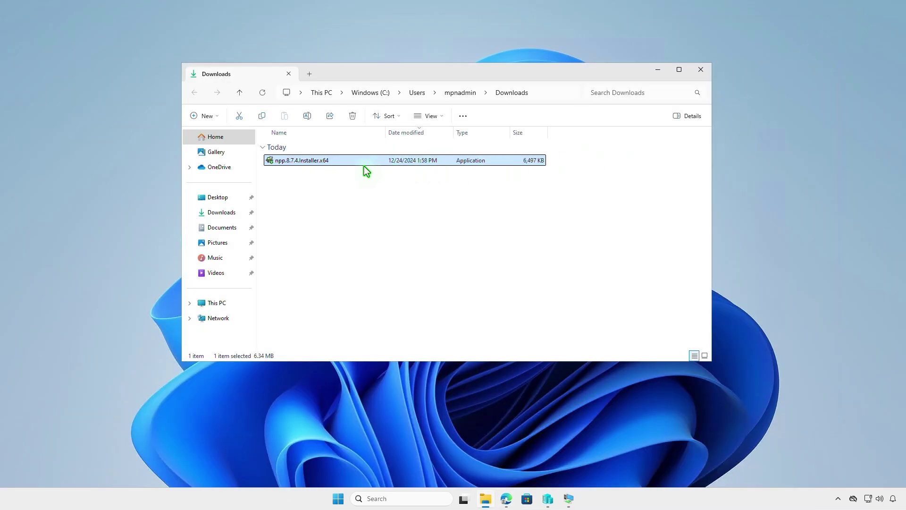
{"action": "key", "text": "F2"}
{"action": "type", "text": "setup"}
{"action": "left_click", "coordinate": [338, 188]}
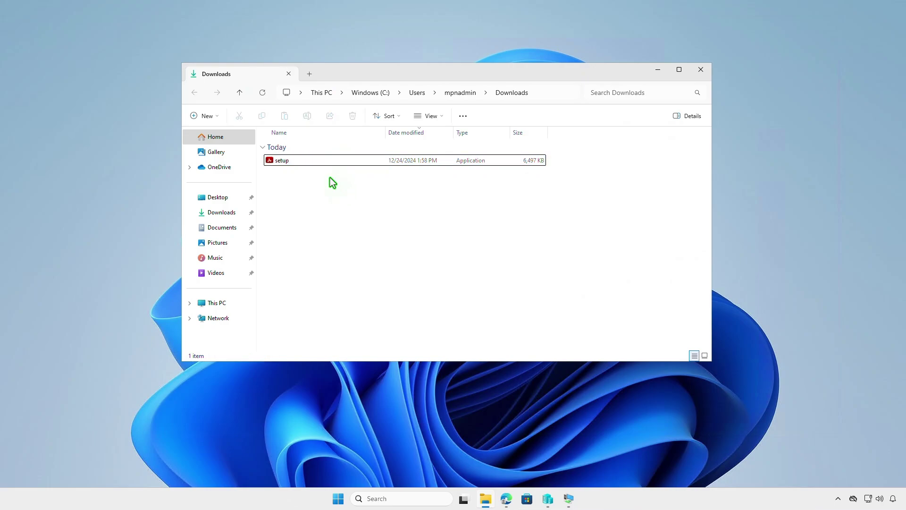
- Copy the setup installer and paste it into D:\Intune\Input
{"action": "left_click", "coordinate": [299, 160]}
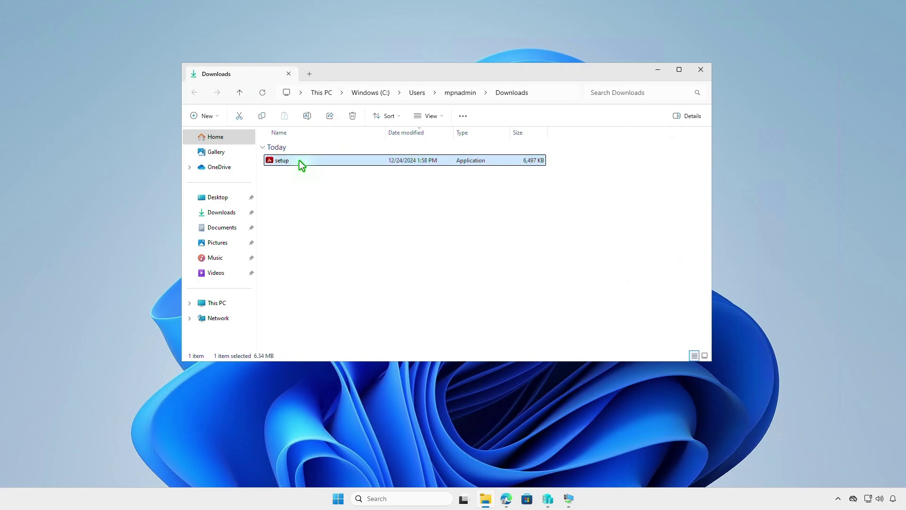
{"action": "right_click", "coordinate": [299, 160]}
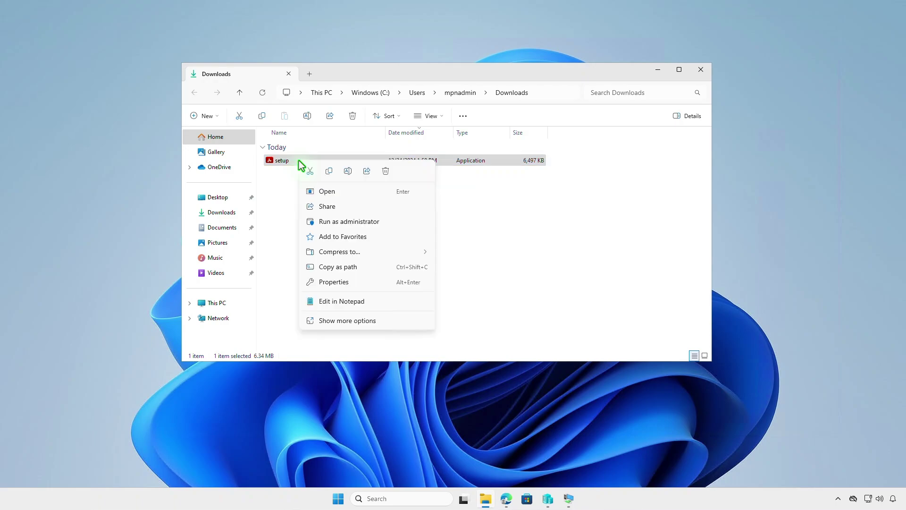
{"action": "left_click", "coordinate": [329, 172]}
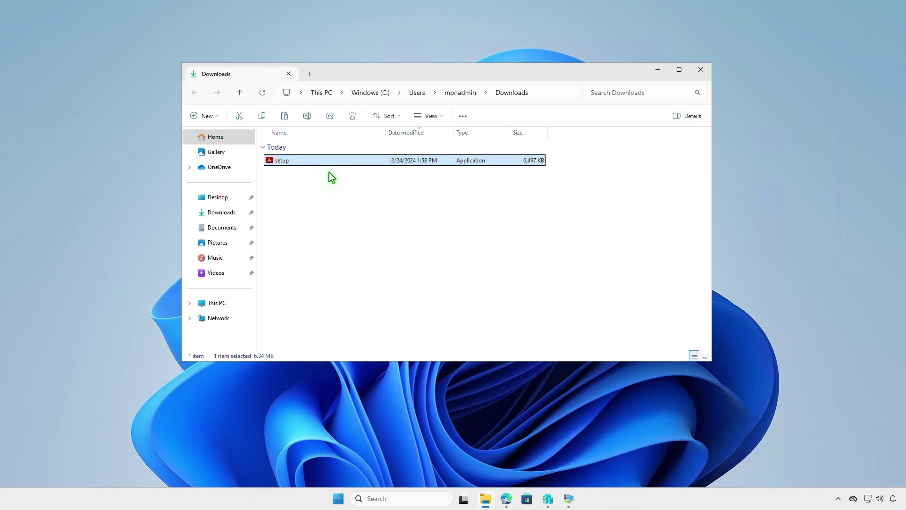
{"action": "left_click", "coordinate": [312, 74]}
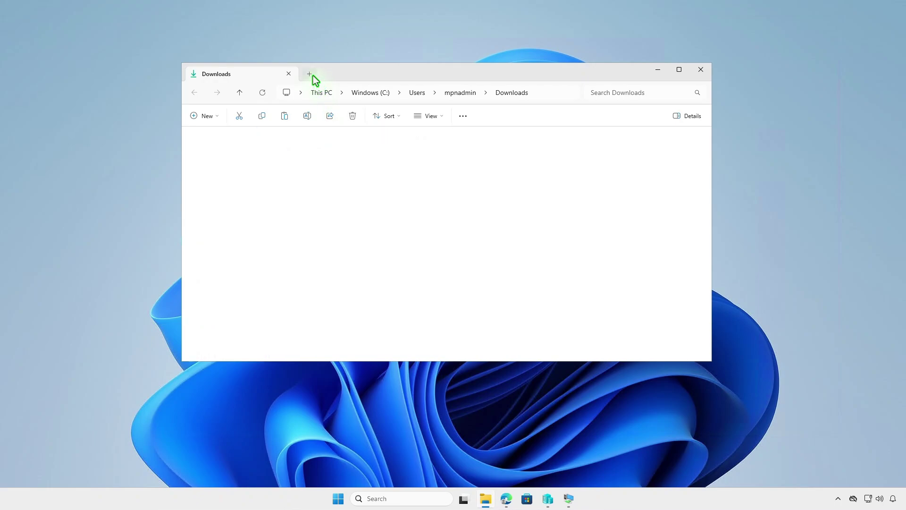
{"action": "double_click", "coordinate": [465, 156]}
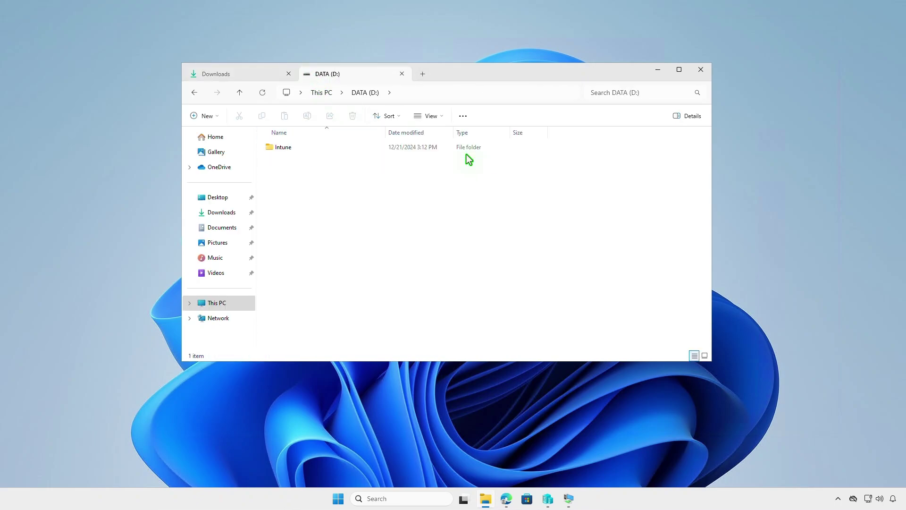
{"action": "double_click", "coordinate": [353, 150]}
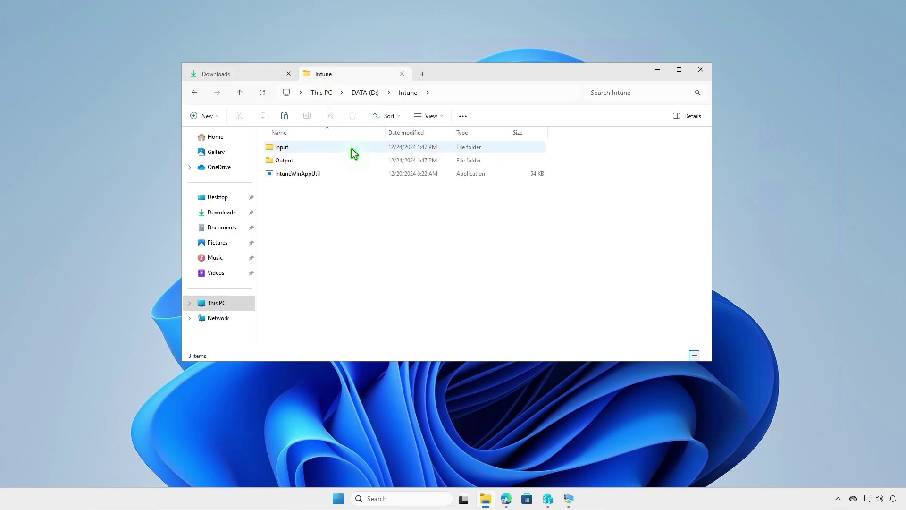
{"action": "double_click", "coordinate": [352, 149]}
{"action": "right_click", "coordinate": [354, 187]}
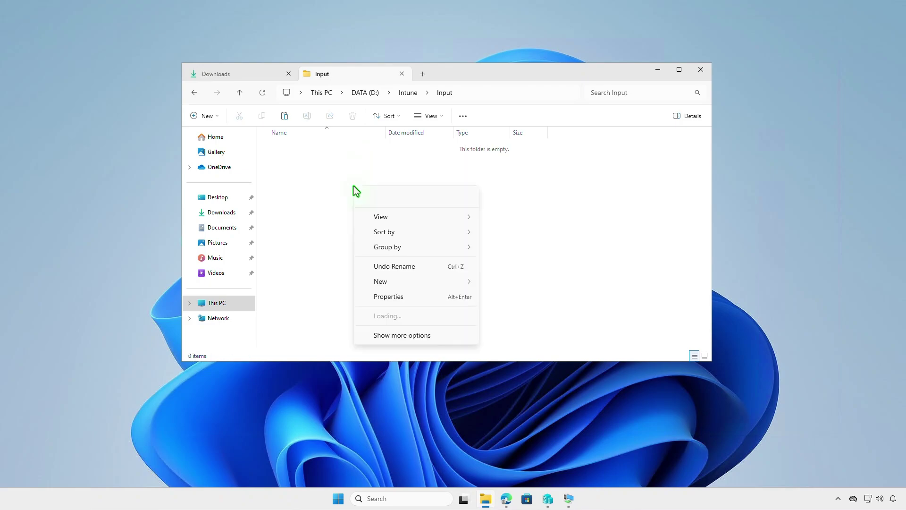
{"action": "left_click", "coordinate": [369, 199]}
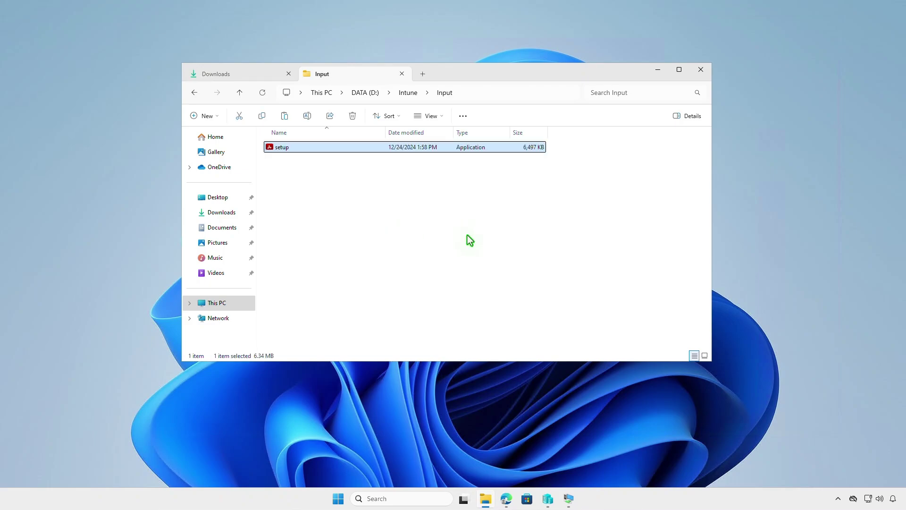
- Minimize the Input folder window and launch Terminal (Admin) from the Start menu
{"action": "left_click", "coordinate": [467, 235]}
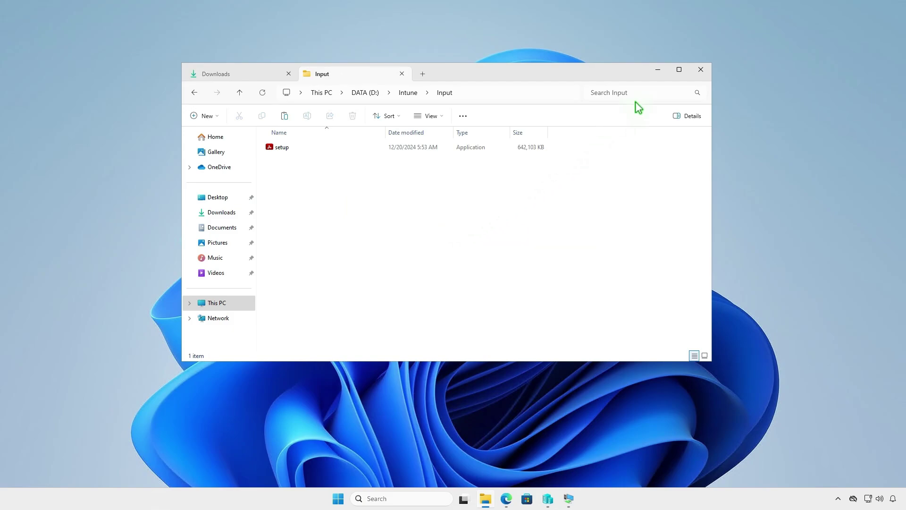
{"action": "left_click", "coordinate": [658, 71]}
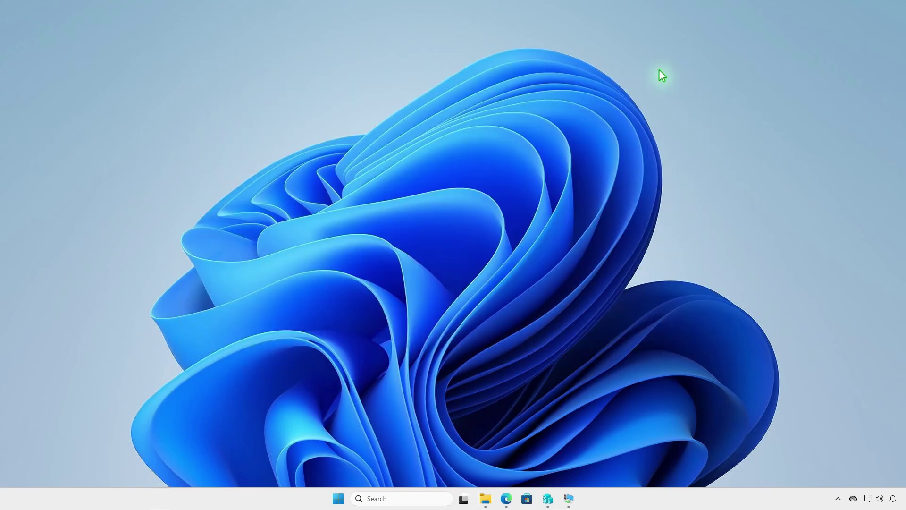
{"action": "right_click", "coordinate": [338, 497]}
{"action": "left_click", "coordinate": [363, 364]}
- Change the PowerShell working directory to D:\Intune
{"action": "type", "text": "cd d:\\"}
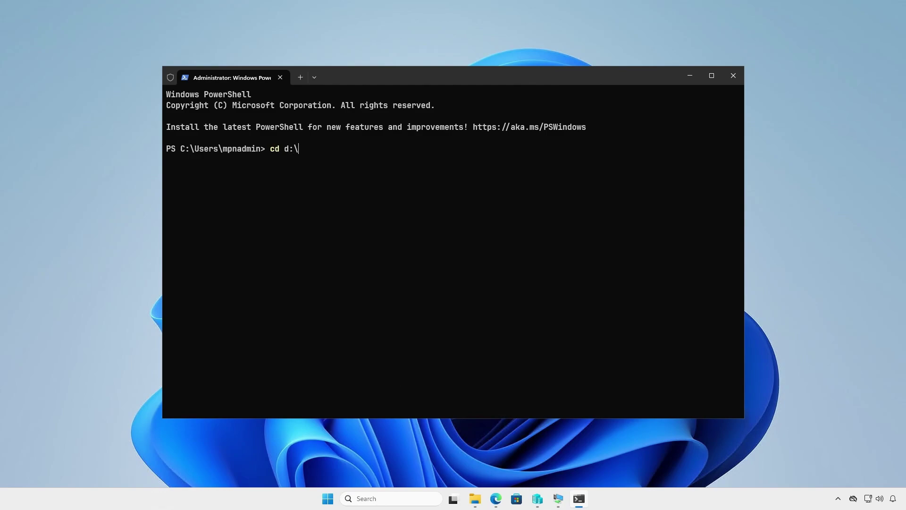
{"action": "type", "text": "In"}
{"action": "key", "text": "Tab"}
{"action": "key", "text": "Return"}
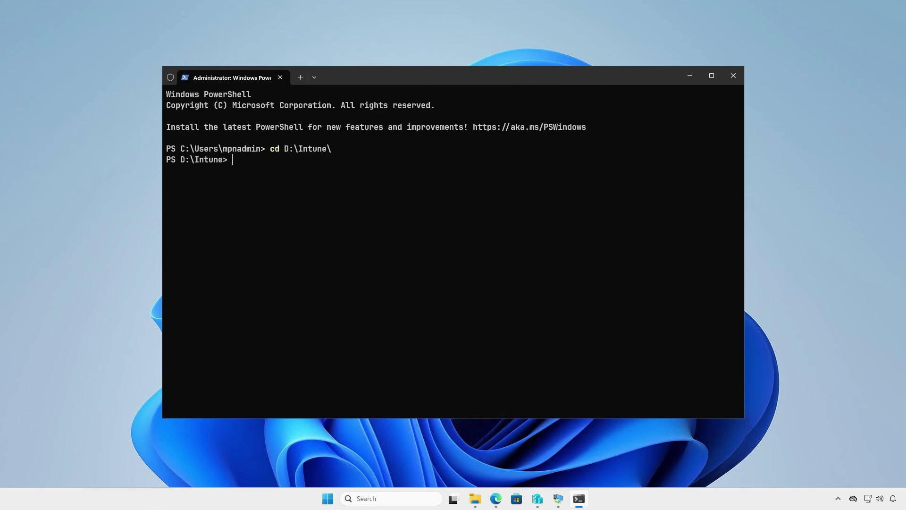
{"action": "key", "text": "Return"}
- Package D:\Intune\Input\setup.exe with IntuneWinAppUtil.exe into D:\Intune\Output, skipping the catalog folder
{"action": "type", "text": ".\\In"}
{"action": "key", "text": "Tab"}
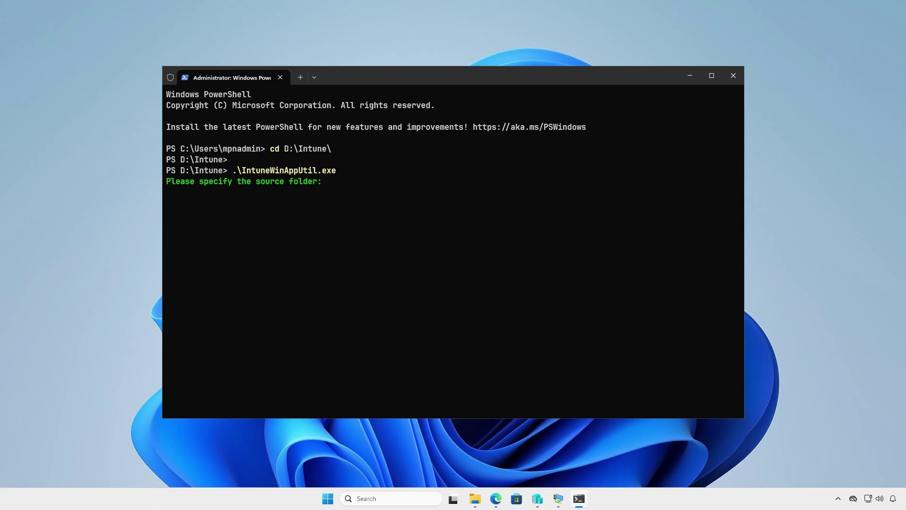
{"action": "type", "text": "D:\\Intune\\Input"}
{"action": "key", "text": "Return"}
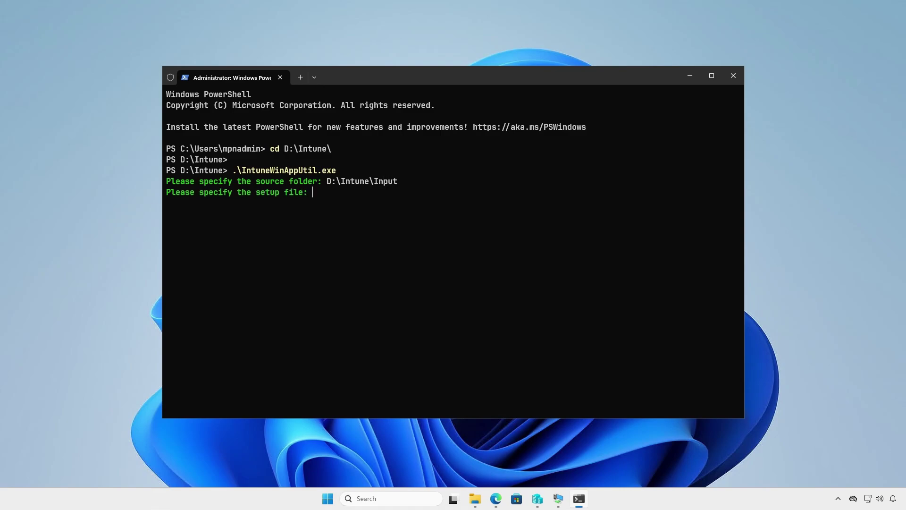
{"action": "type", "text": "D:\\Intune\\Input\\setup.exe"}
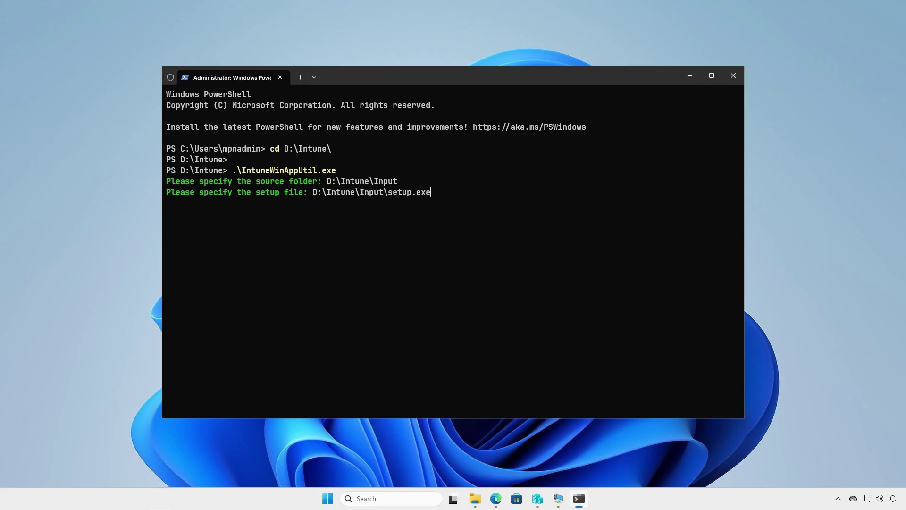
{"action": "key", "text": "Return"}
{"action": "type", "text": "D:\\"}
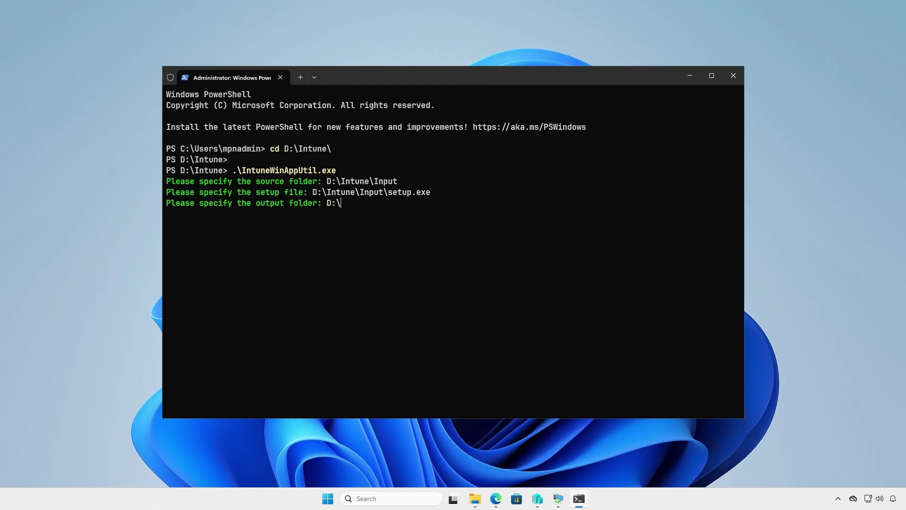
{"action": "type", "text": "Intune\\Output"}
{"action": "key", "text": "Return"}
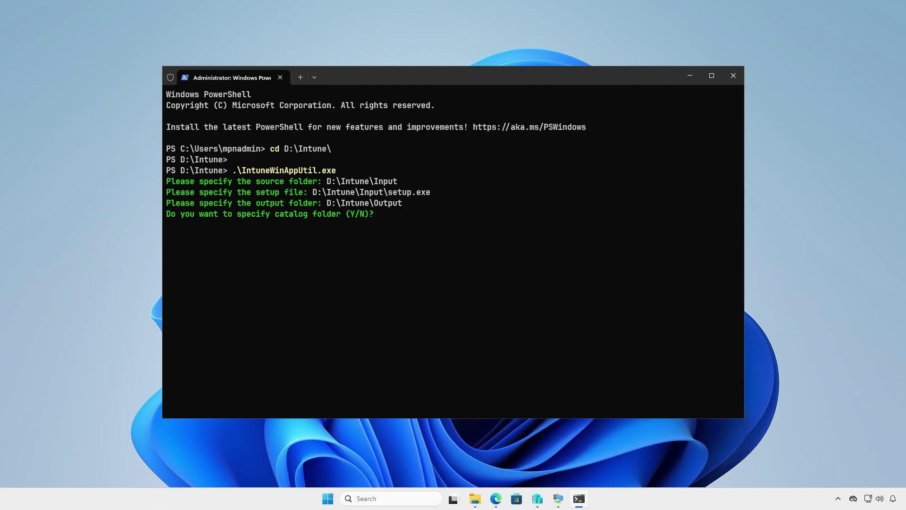
{"action": "key", "text": "n"}
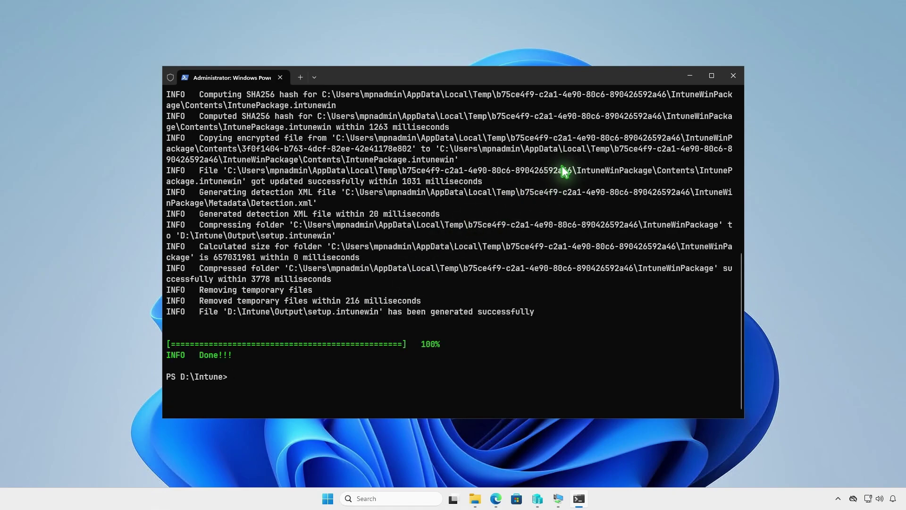
- Open D:\Intune\Output in File Explorer to see the generated setup.intunewin
{"action": "left_click", "coordinate": [691, 76]}
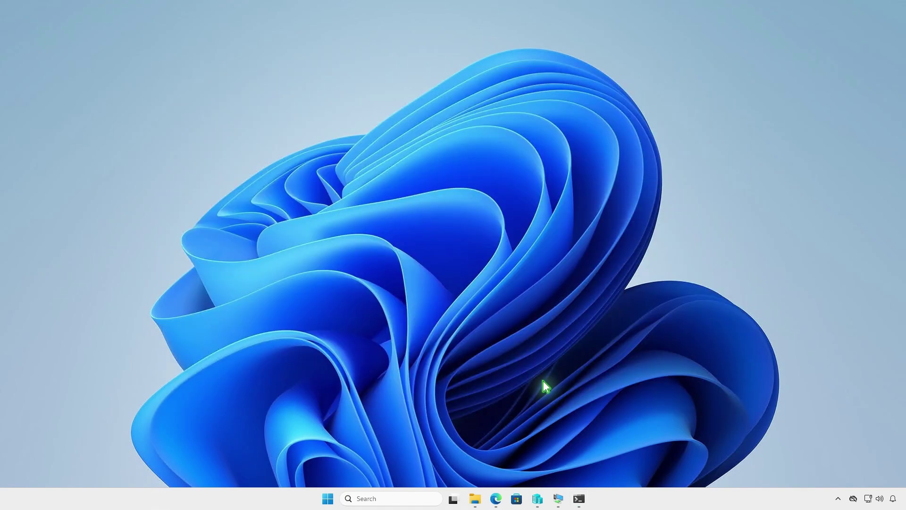
{"action": "left_click", "coordinate": [475, 499]}
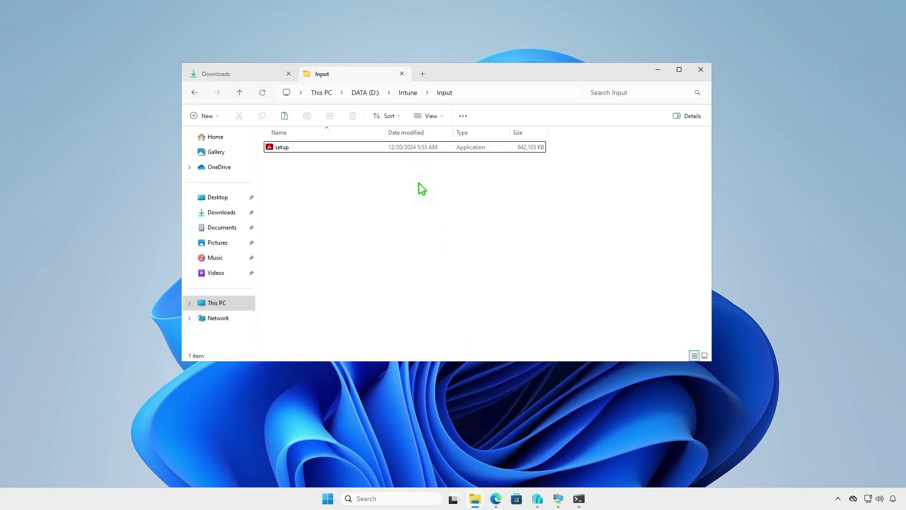
{"action": "left_click", "coordinate": [407, 93]}
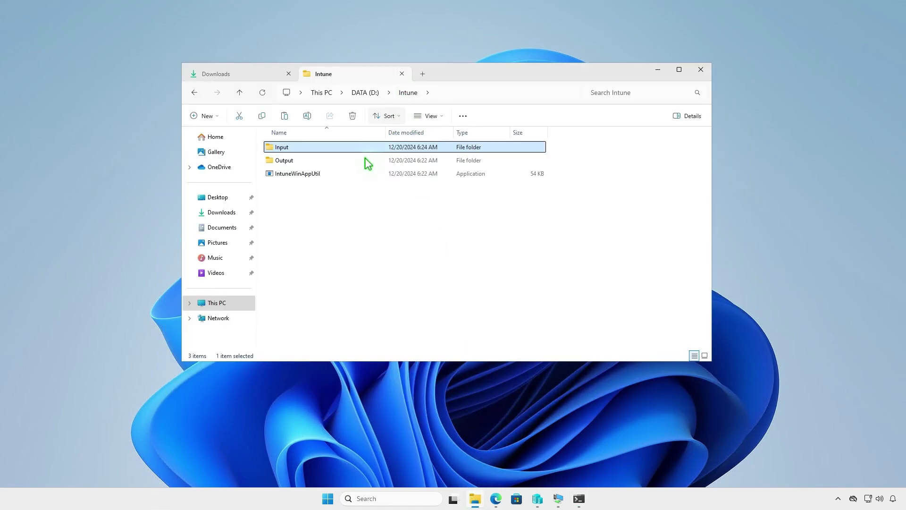
{"action": "double_click", "coordinate": [358, 161]}
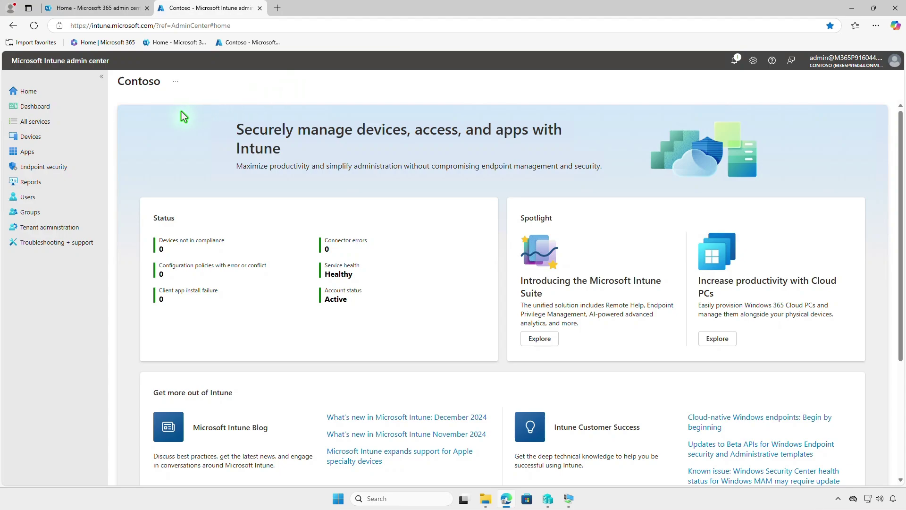
- Under Apps > Windows, add a new app of type Windows app (Win32)
{"action": "left_click", "coordinate": [46, 156]}
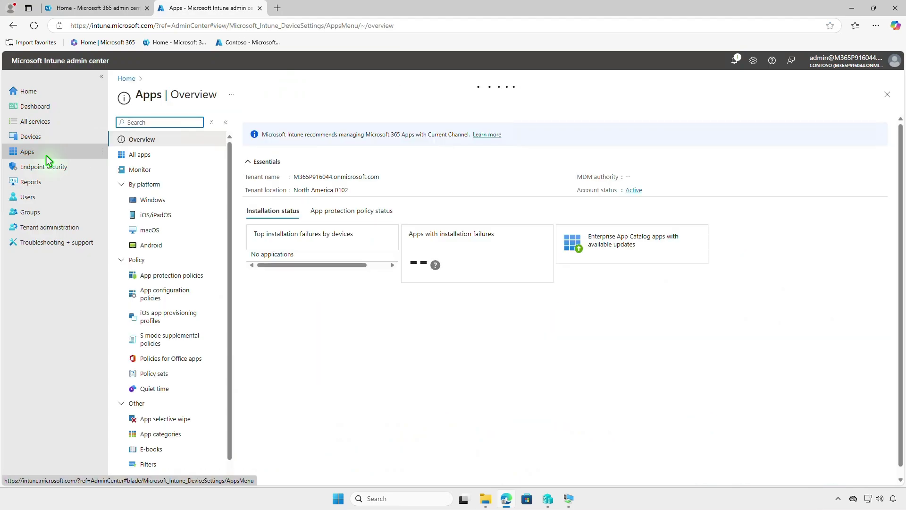
{"action": "left_click", "coordinate": [155, 199]}
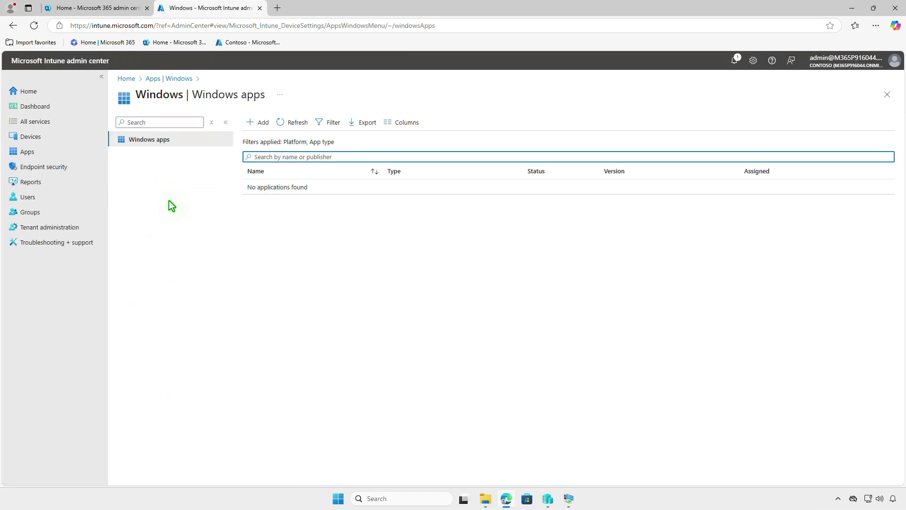
{"action": "left_click", "coordinate": [265, 124]}
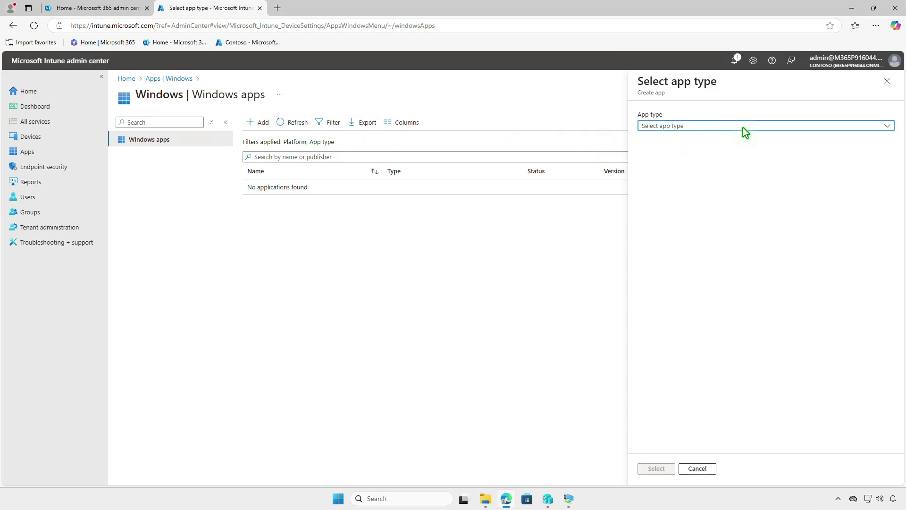
{"action": "left_click", "coordinate": [743, 126]}
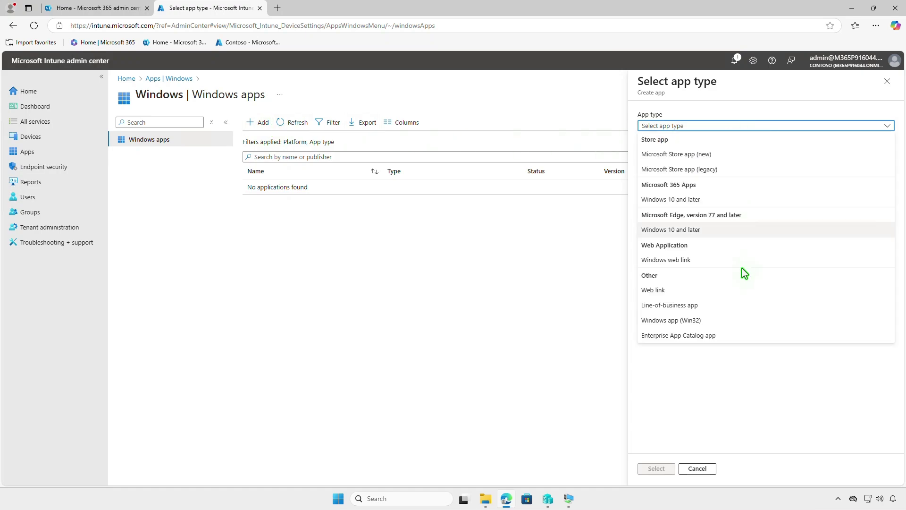
{"action": "left_click", "coordinate": [735, 326]}
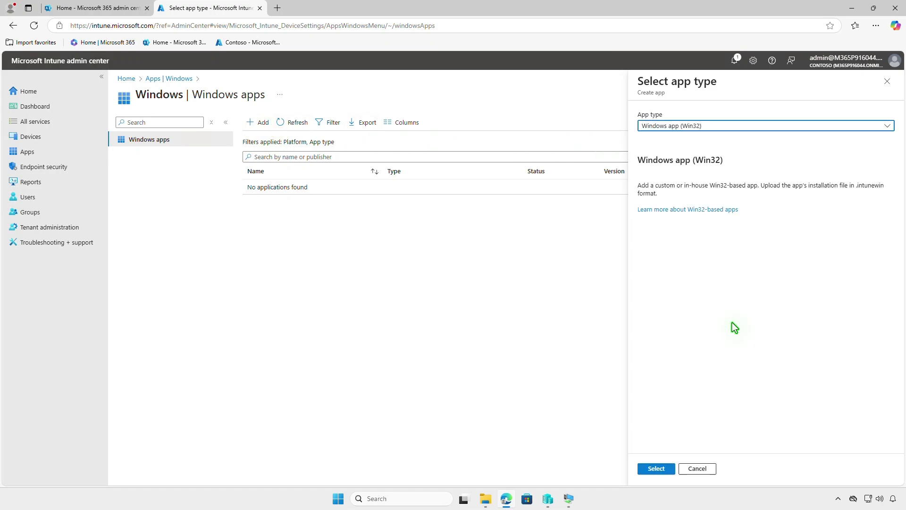
{"action": "left_click", "coordinate": [656, 468]}
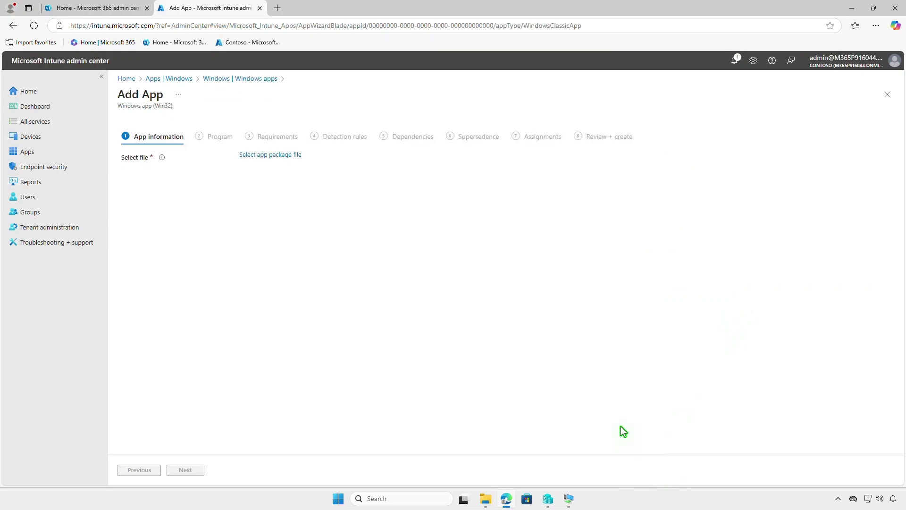
- Choose setup.intunewin from D:\Intune\Output as the app package file
{"action": "left_click", "coordinate": [295, 156]}
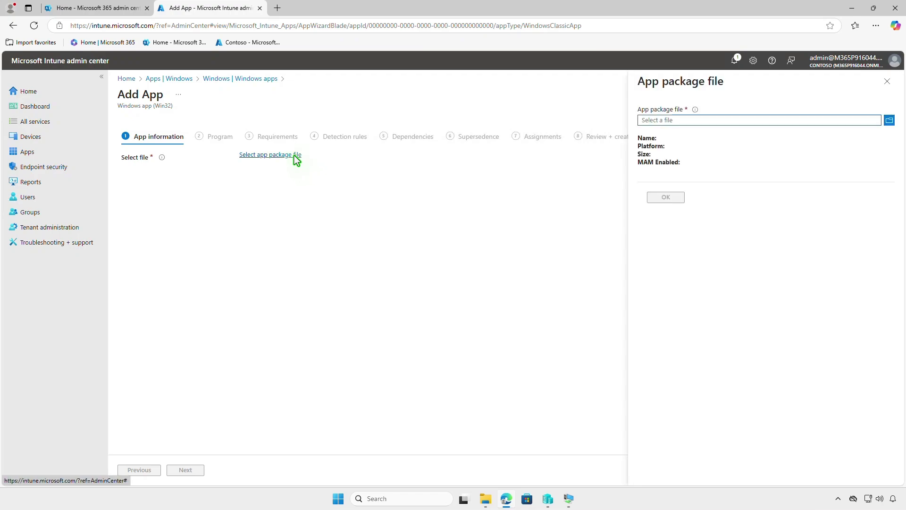
{"action": "left_click", "coordinate": [729, 119]}
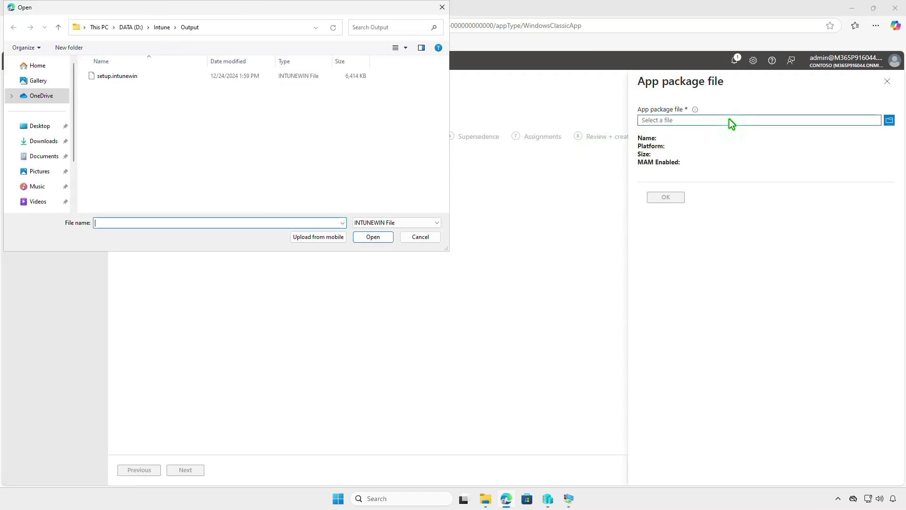
{"action": "left_click", "coordinate": [136, 78]}
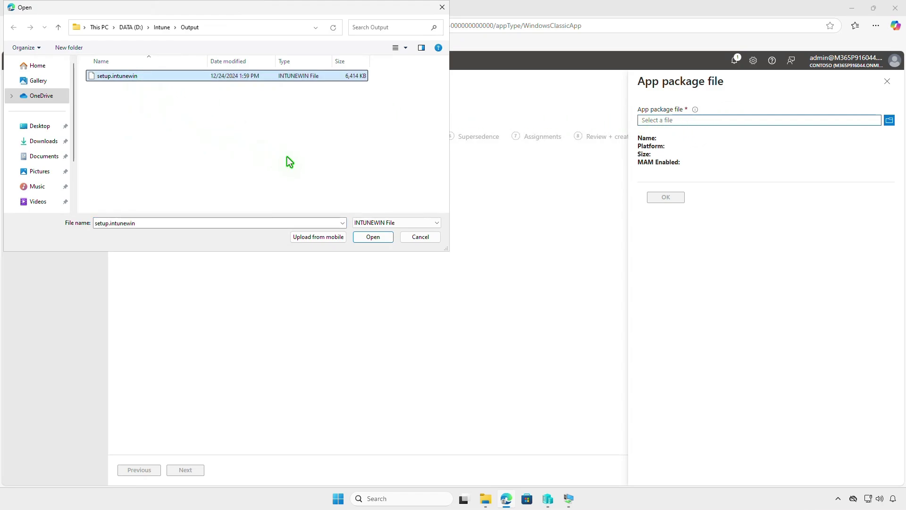
{"action": "left_click", "coordinate": [373, 237]}
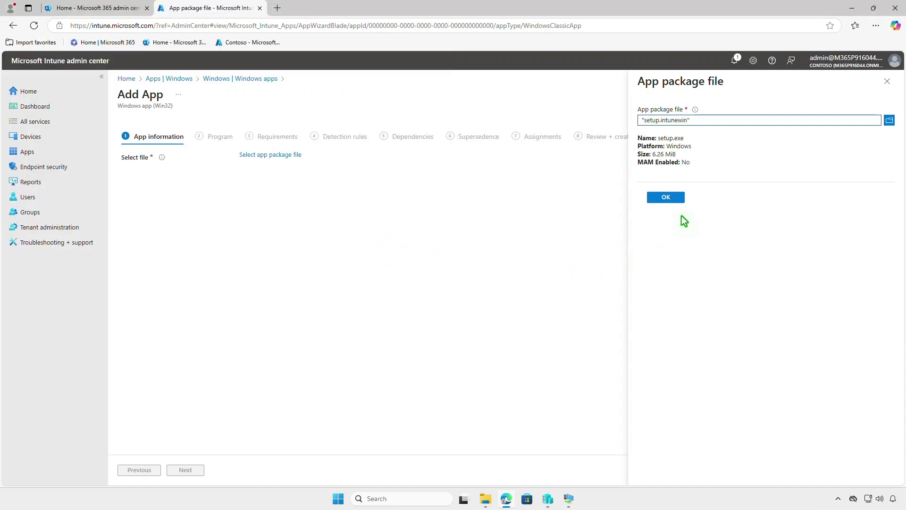
- Confirm the package and change the app Name and Description to Notepad++
{"action": "left_click", "coordinate": [681, 201]}
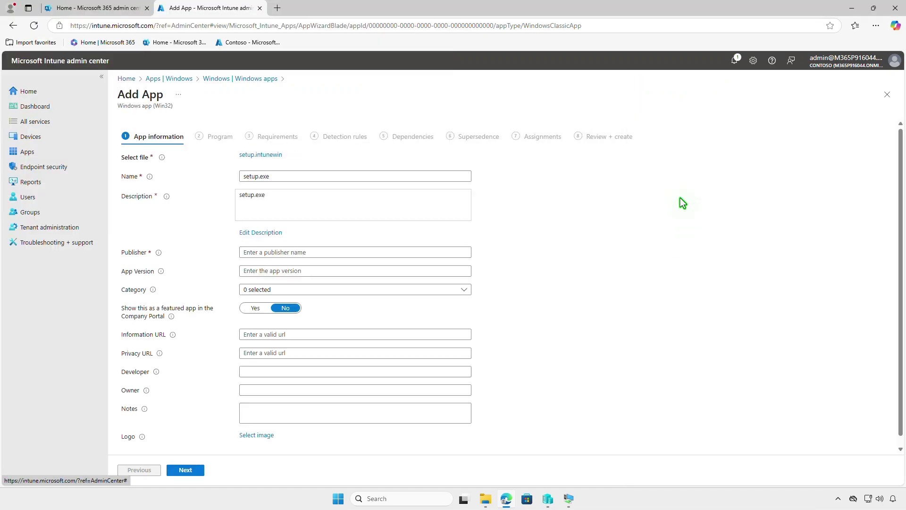
{"action": "double_click", "coordinate": [279, 181]}
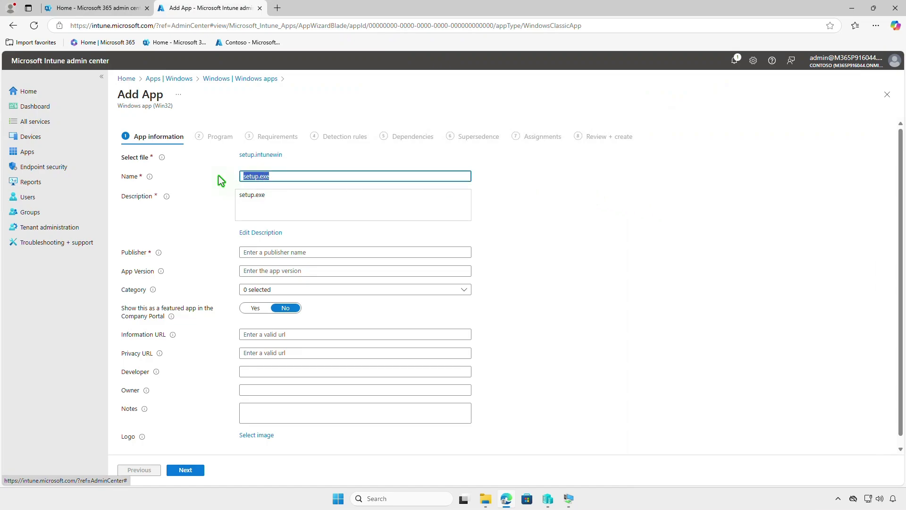
{"action": "type", "text": "Notepad++"}
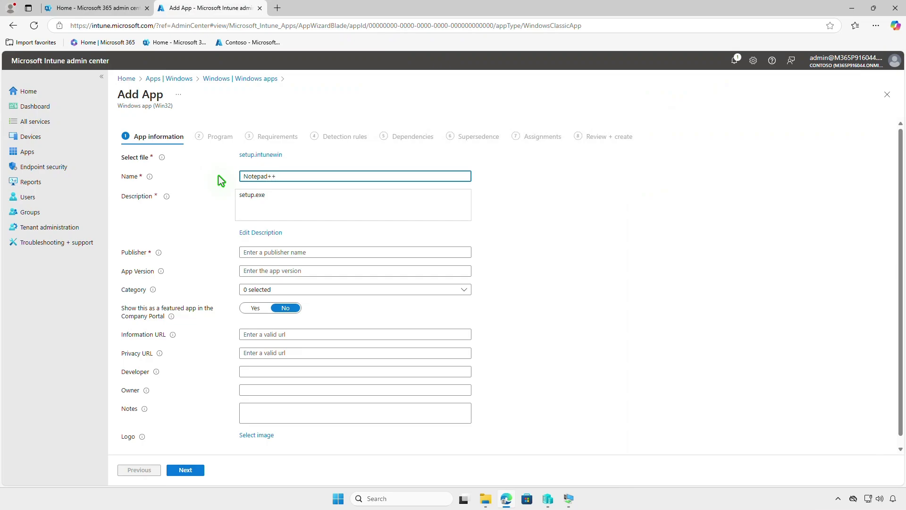
{"action": "left_click", "coordinate": [275, 233]}
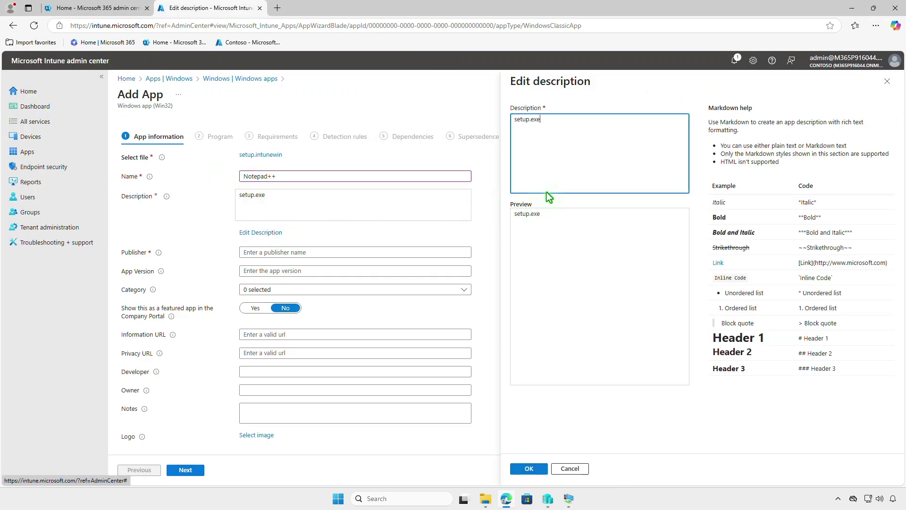
{"action": "key", "text": "ctrl+a"}
{"action": "type", "text": "Notepad"}
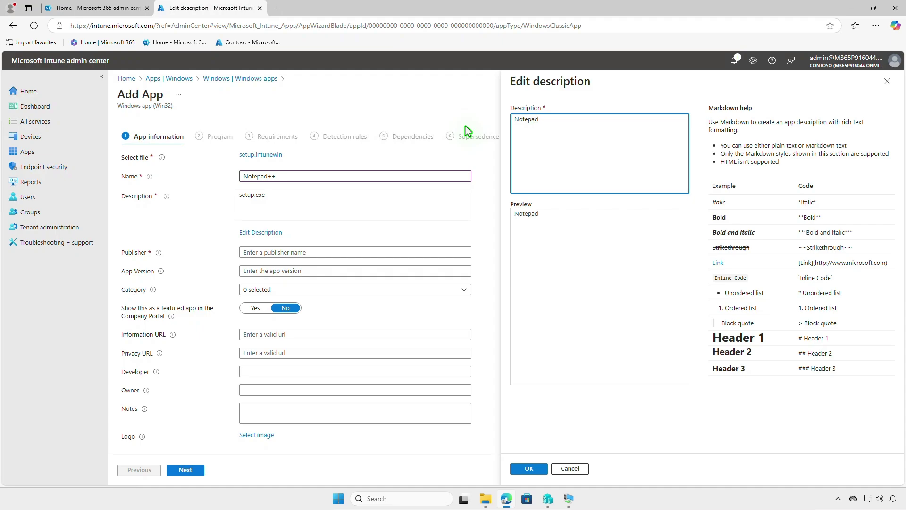
{"action": "type", "text": "++"}
{"action": "left_click", "coordinate": [546, 470]}
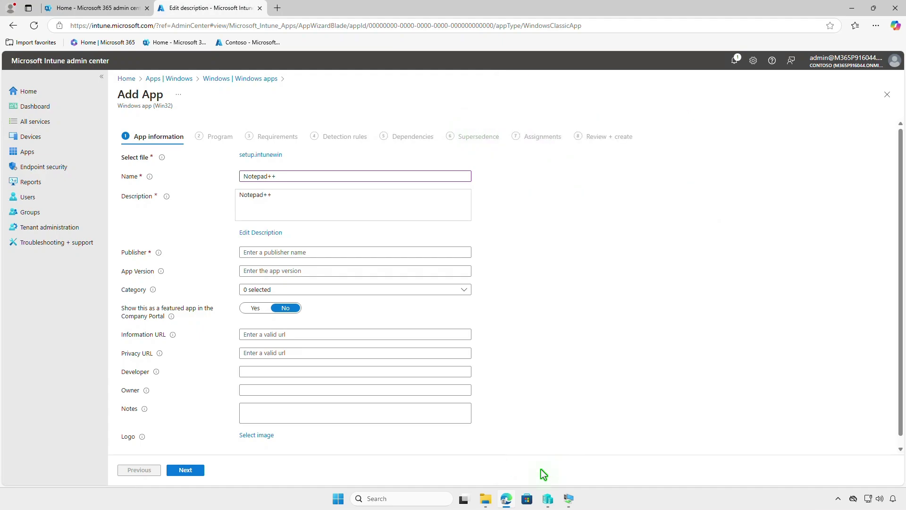
- Enter Notepad++ as the Publisher, leaving the logo empty
{"action": "left_click", "coordinate": [341, 256]}
{"action": "type", "text": "Notepad++"}
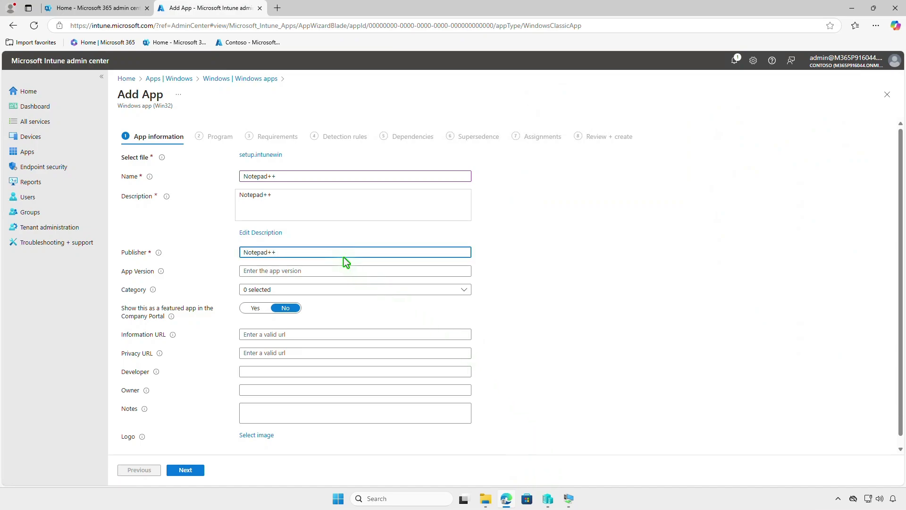
{"action": "left_click", "coordinate": [258, 435]}
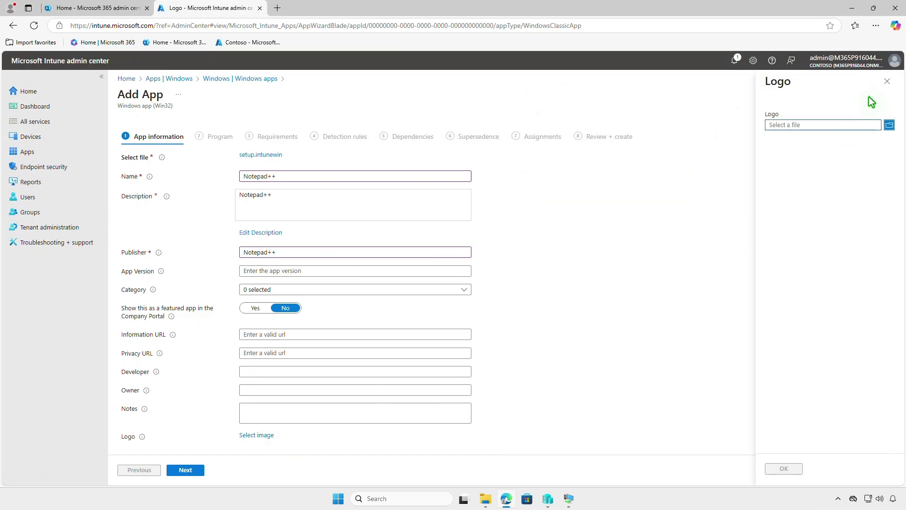
{"action": "left_click", "coordinate": [888, 82]}
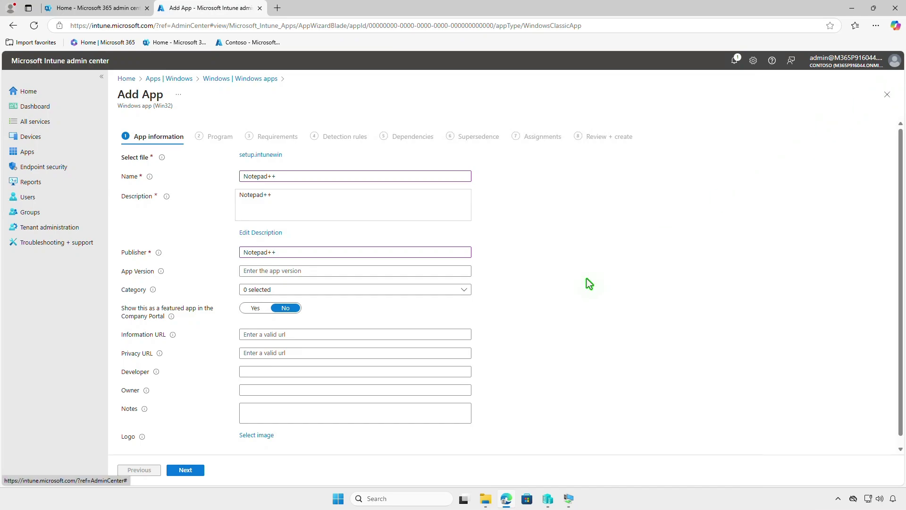
- Enter install command "setup" /S and uninstall command "%ProgramFiles%\Notepad++\uninstall.exe" /S
{"action": "left_click", "coordinate": [193, 470]}
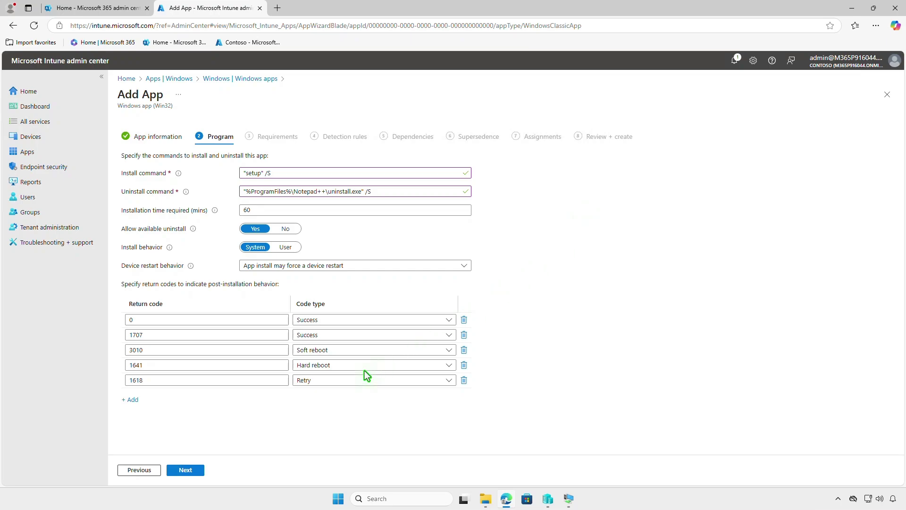
- Require 64-bit OS architecture and Windows 10 1607 as the minimum operating system
{"action": "left_click", "coordinate": [196, 469]}
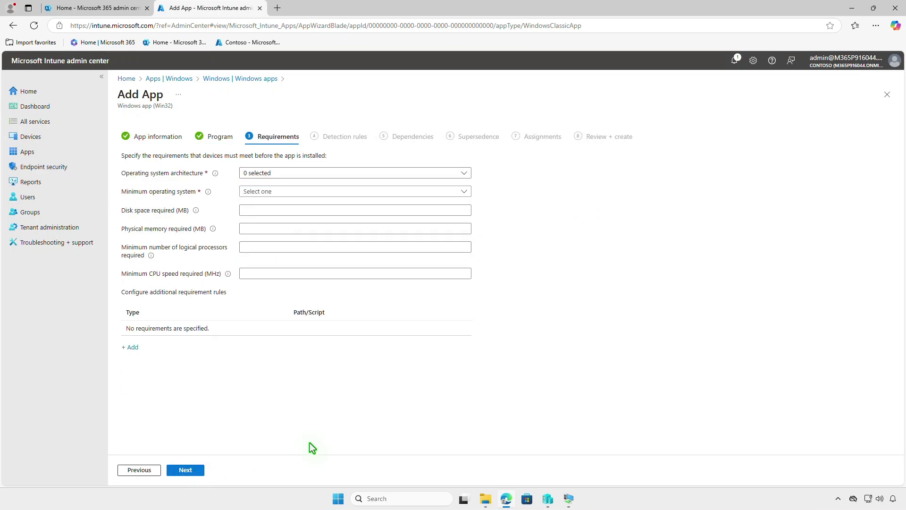
{"action": "left_click", "coordinate": [354, 172]}
{"action": "left_click", "coordinate": [248, 202]}
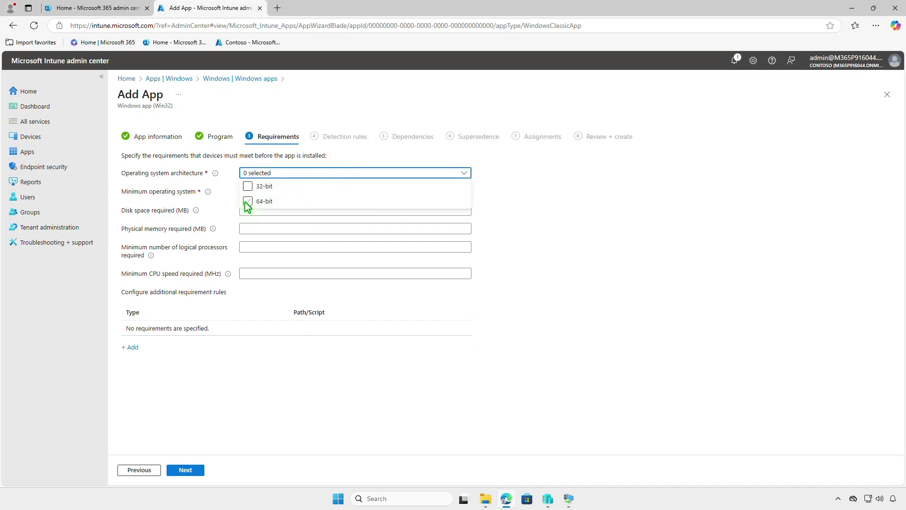
{"action": "left_click", "coordinate": [536, 191]}
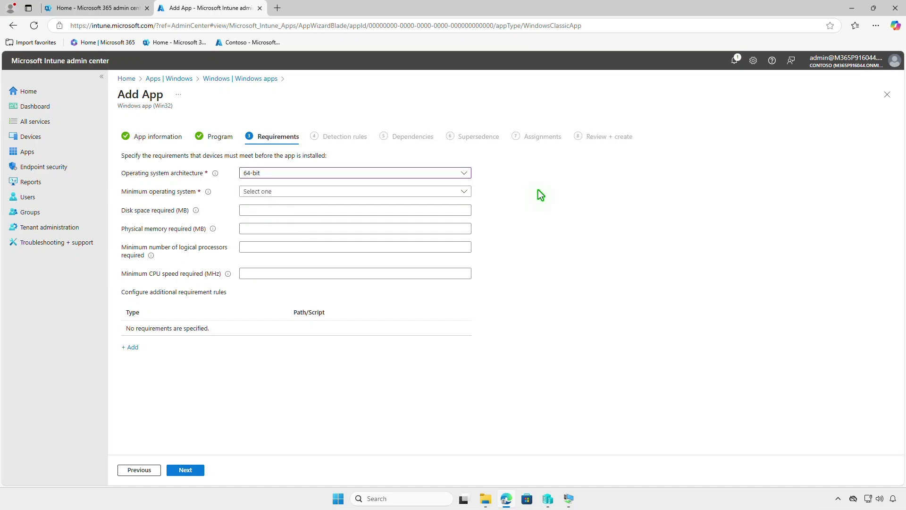
{"action": "left_click", "coordinate": [343, 193]}
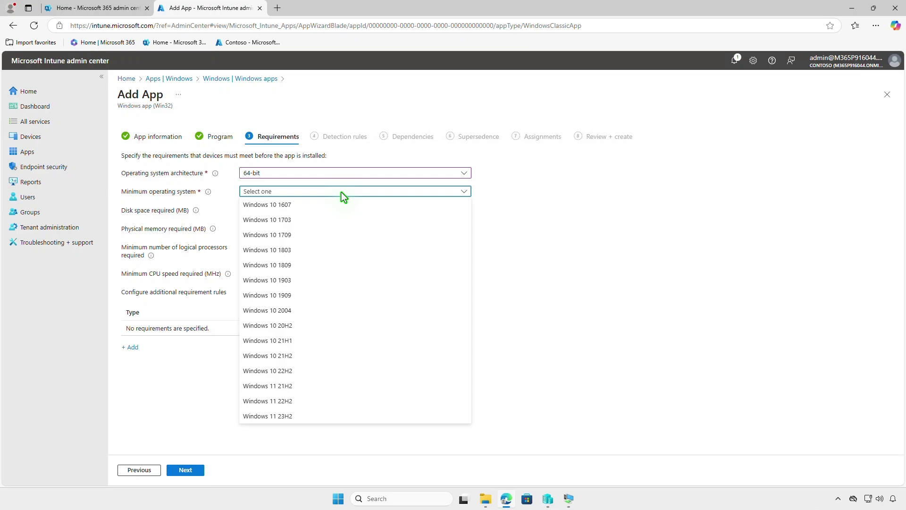
{"action": "left_click", "coordinate": [330, 203]}
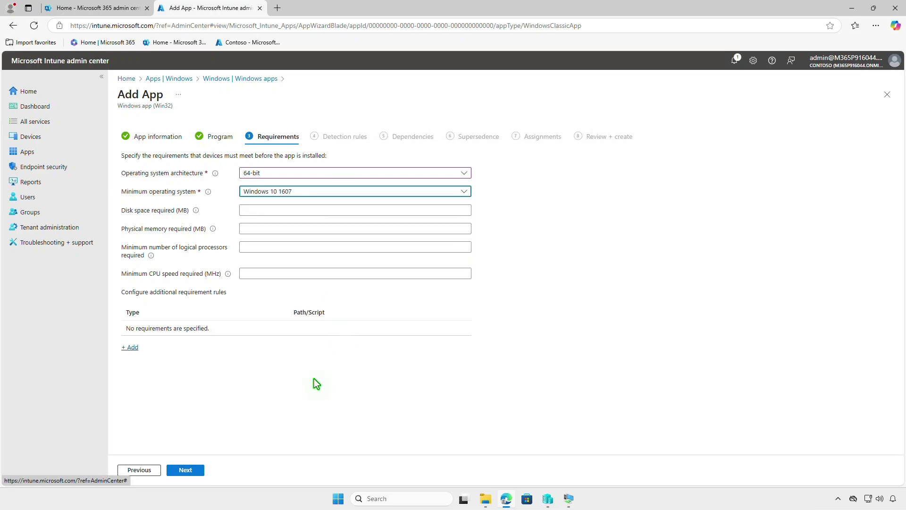
- Advance to the Detection rules step and open the Rules format choices
{"action": "left_click", "coordinate": [197, 469]}
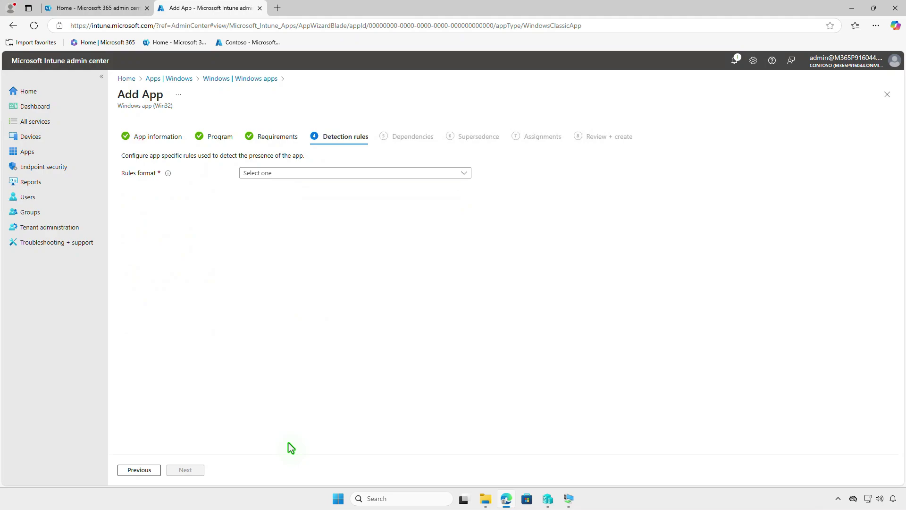
{"action": "left_click", "coordinate": [388, 172]}
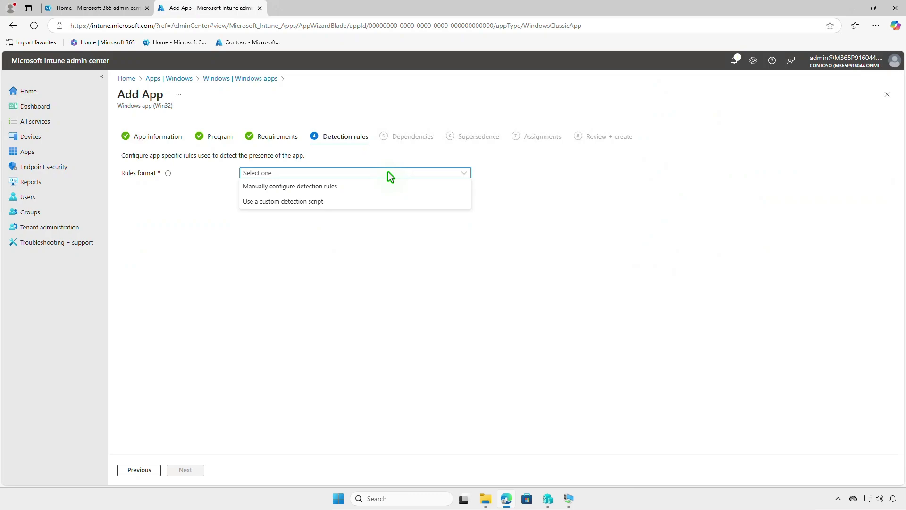
- Add a manual File detection rule: notepad++.exe exists in %ProgramFiles%\Notepad++
{"action": "left_click", "coordinate": [356, 187]}
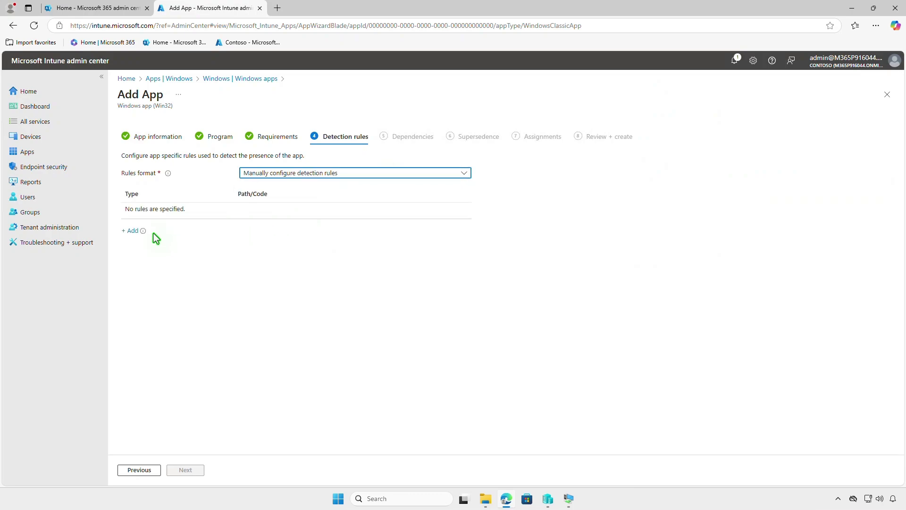
{"action": "left_click", "coordinate": [132, 234]}
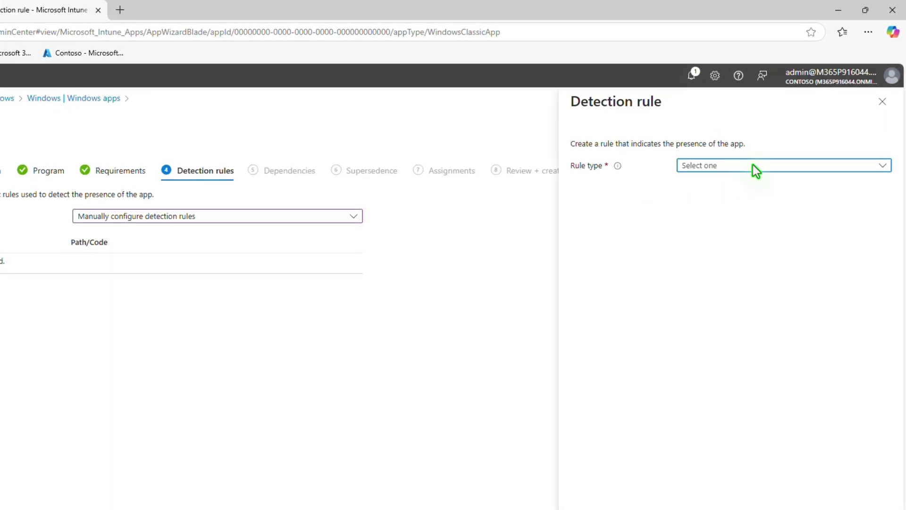
{"action": "left_click", "coordinate": [753, 165]}
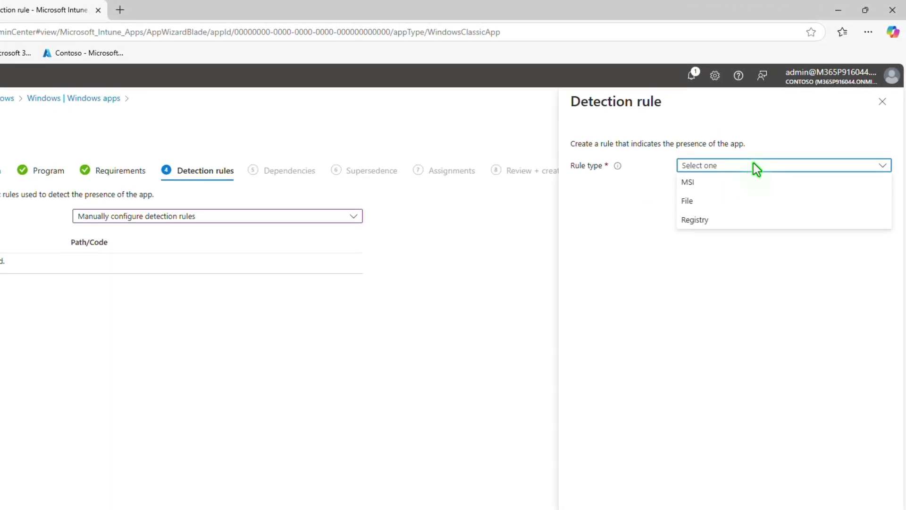
{"action": "left_click", "coordinate": [758, 202]}
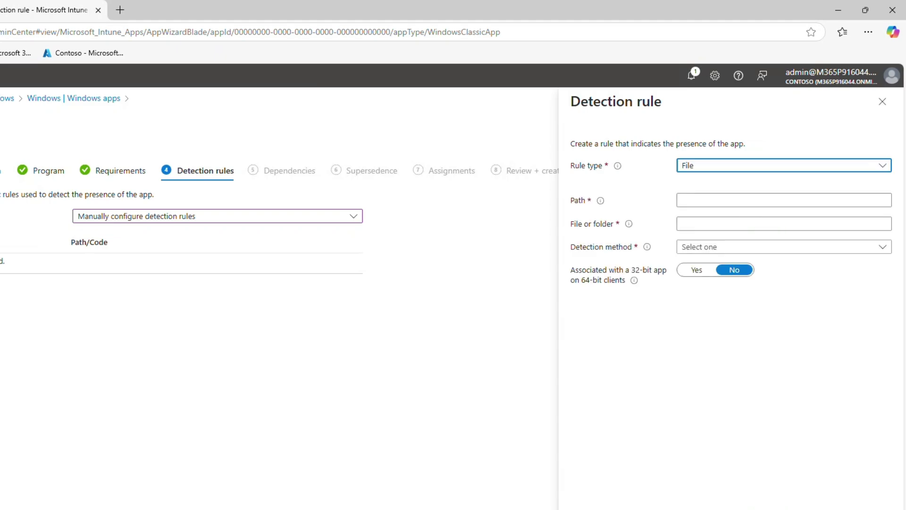
{"action": "left_click", "coordinate": [706, 202]}
{"action": "type", "text": "%ProgramFiles%\\Notepad++"}
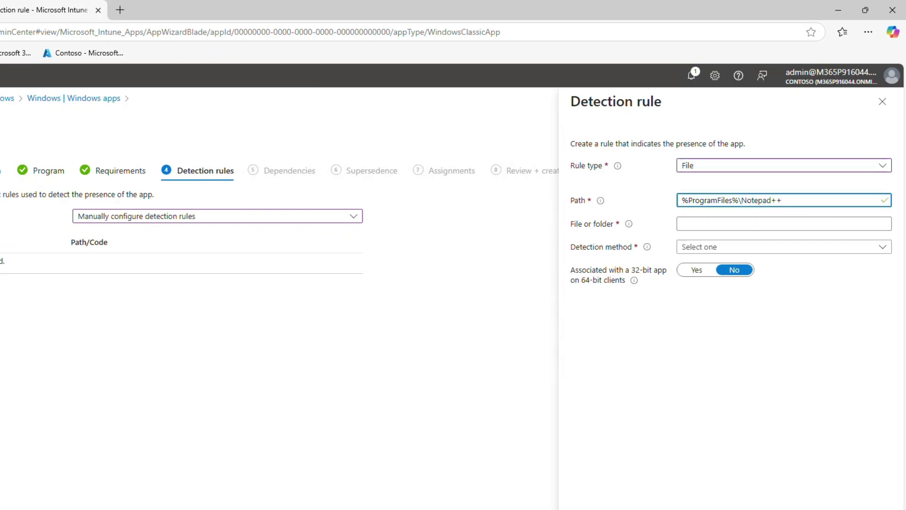
{"action": "left_click", "coordinate": [752, 226]}
{"action": "type", "text": "notepad++.exe"}
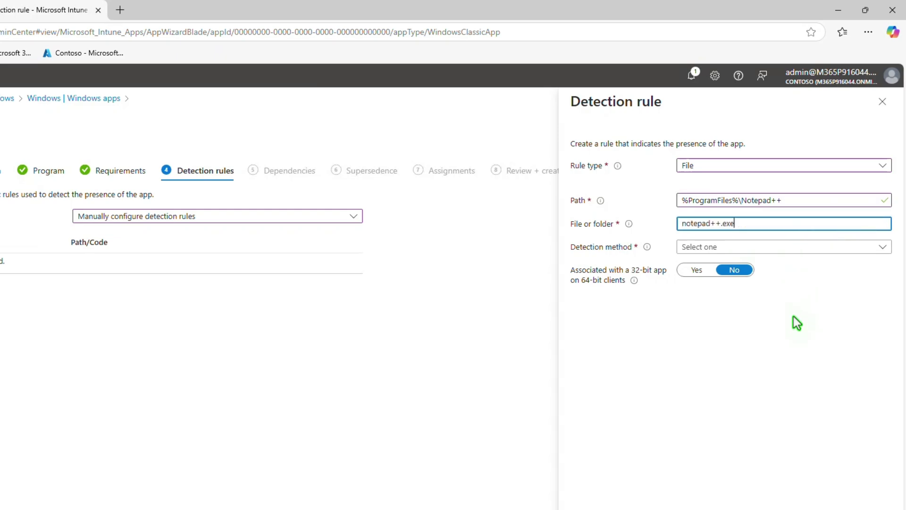
{"action": "left_click", "coordinate": [796, 322]}
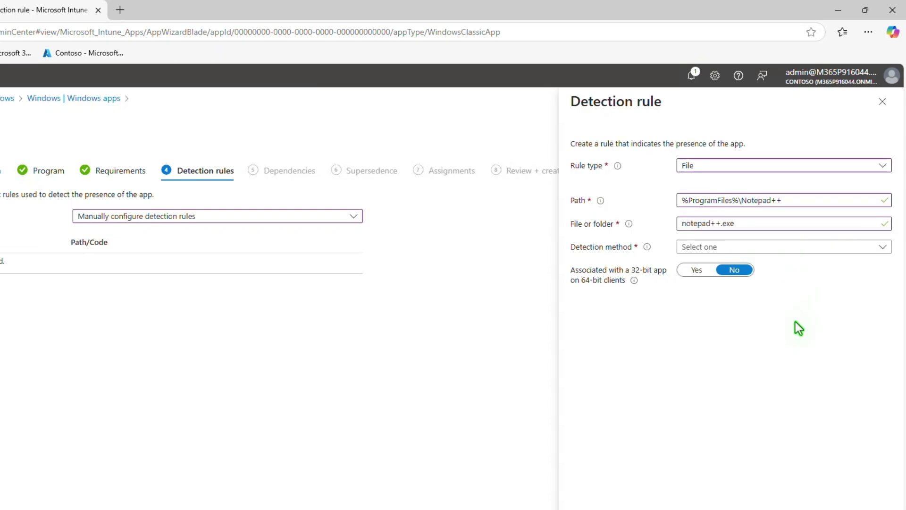
{"action": "left_click", "coordinate": [800, 247]}
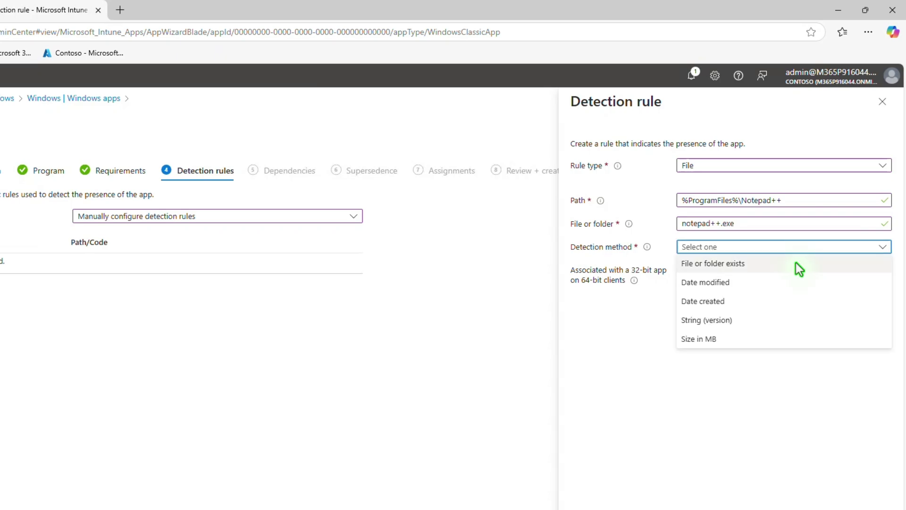
{"action": "left_click", "coordinate": [796, 263]}
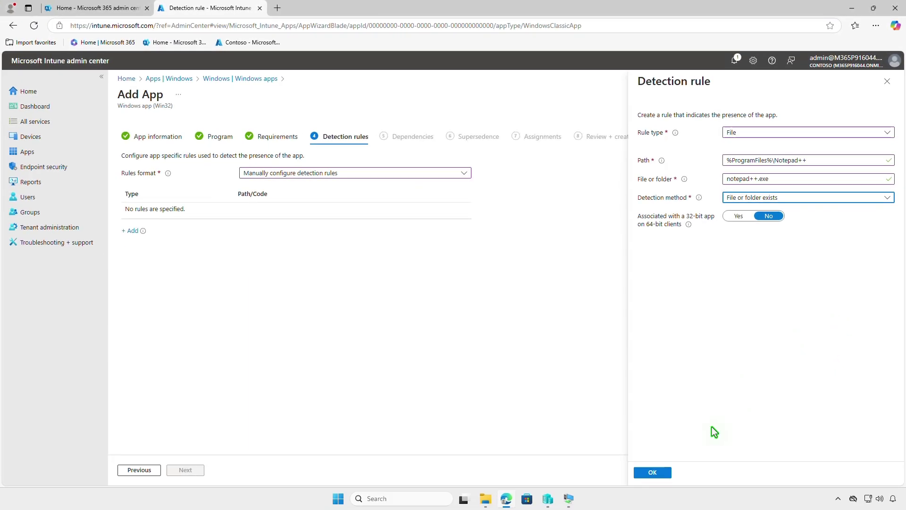
{"action": "left_click", "coordinate": [666, 473]}
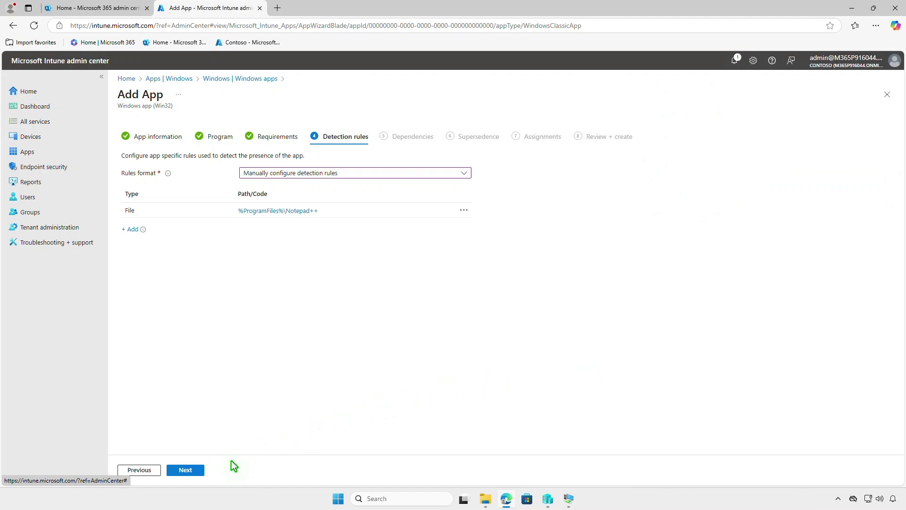
- Pass Dependencies and Supersedence without adding anything, reaching Assignments
{"action": "left_click", "coordinate": [199, 471]}
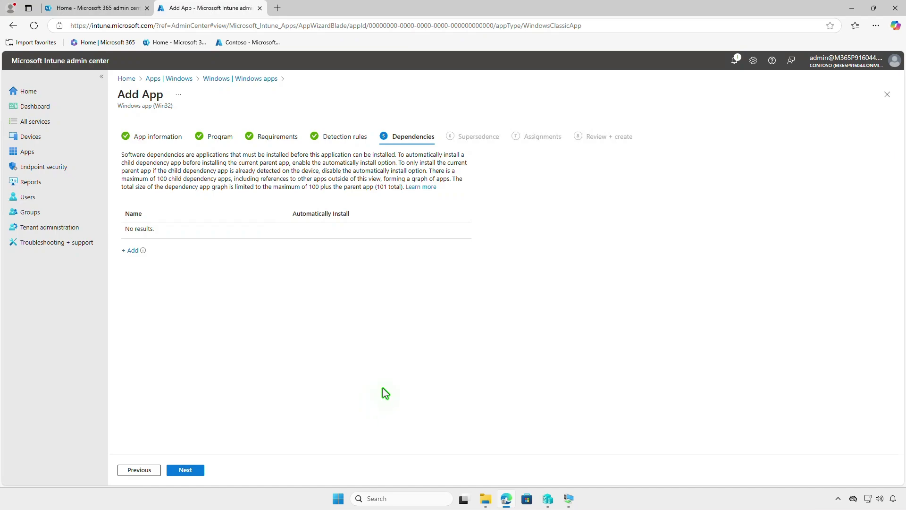
{"action": "left_click", "coordinate": [185, 470]}
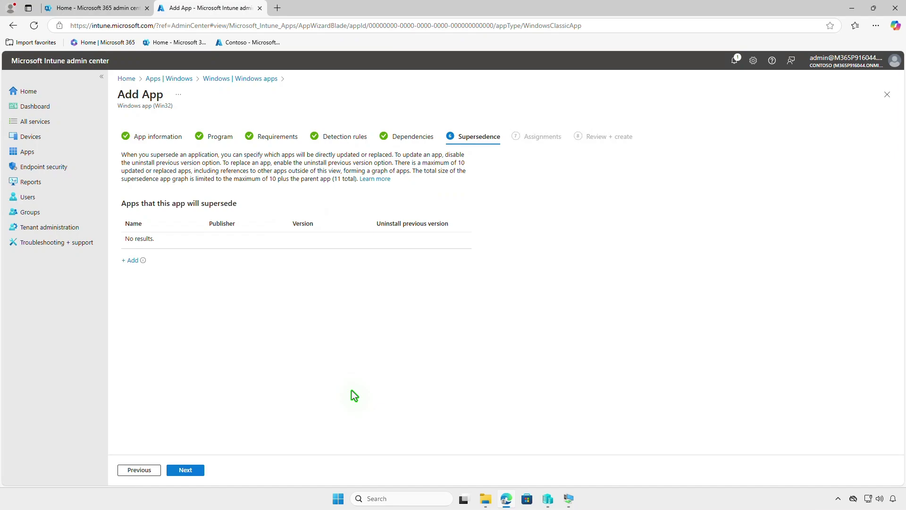
{"action": "left_click", "coordinate": [187, 470]}
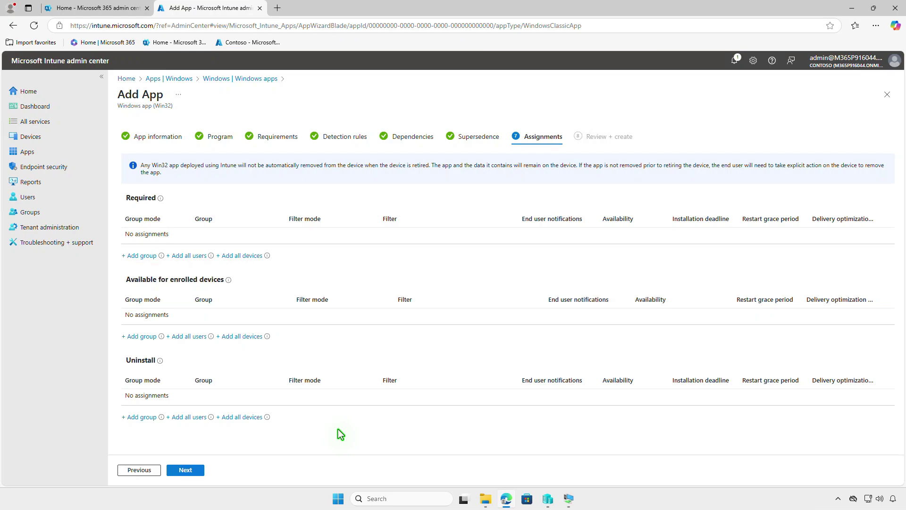
- Assign the app as Required to the Test_Devices group and proceed to Review + create
{"action": "left_click", "coordinate": [141, 256]}
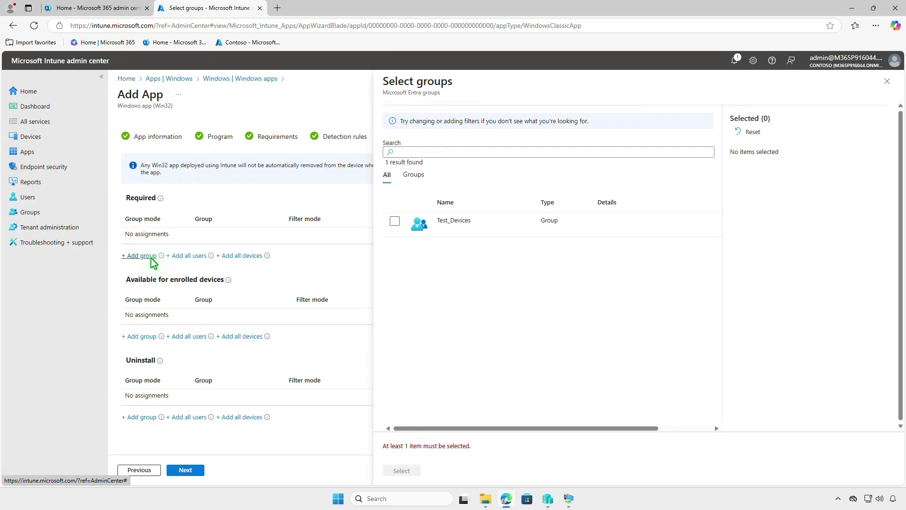
{"action": "left_click", "coordinate": [394, 222]}
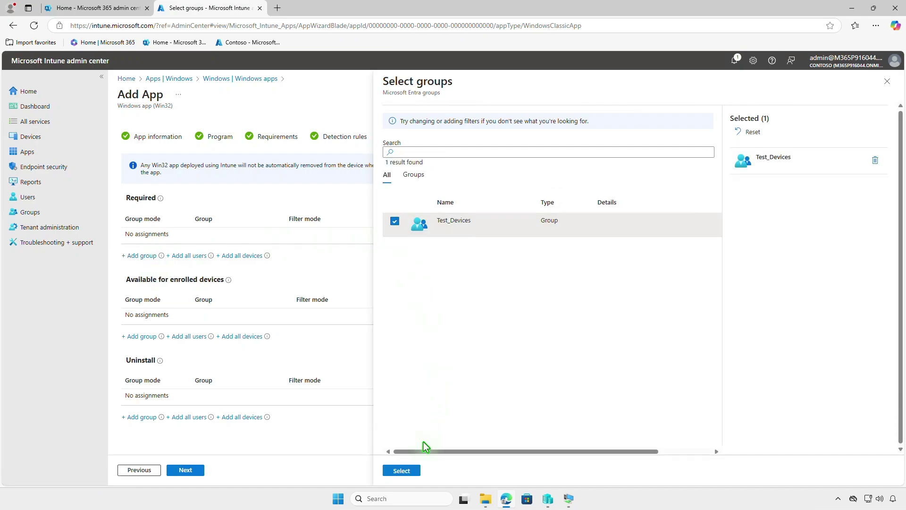
{"action": "left_click", "coordinate": [415, 471]}
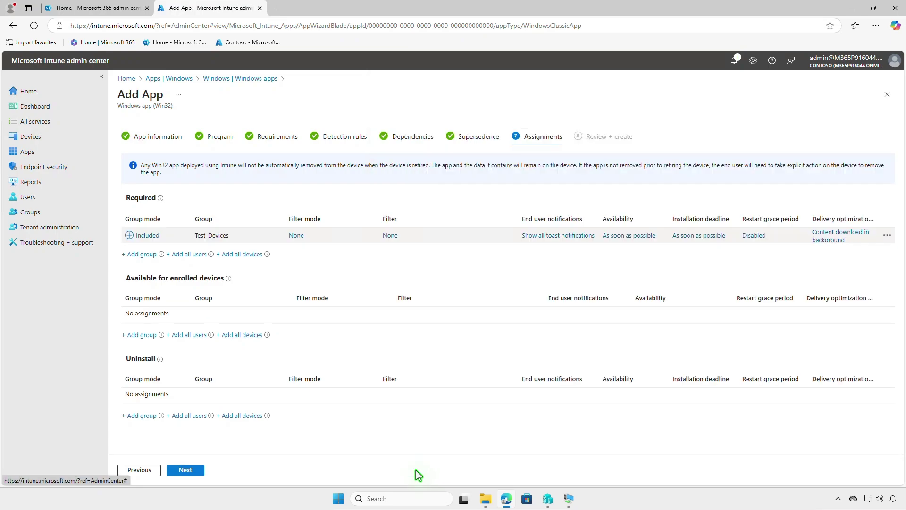
{"action": "left_click", "coordinate": [564, 238]}
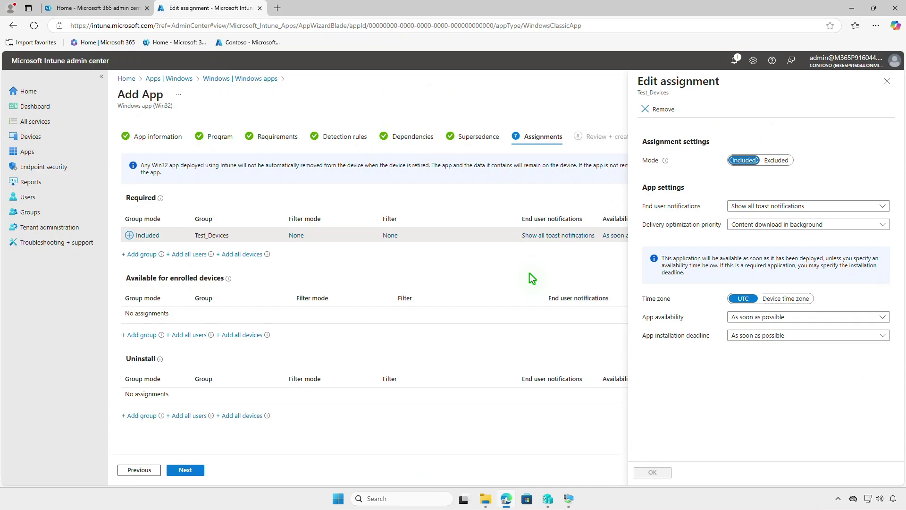
{"action": "left_click", "coordinate": [887, 82]}
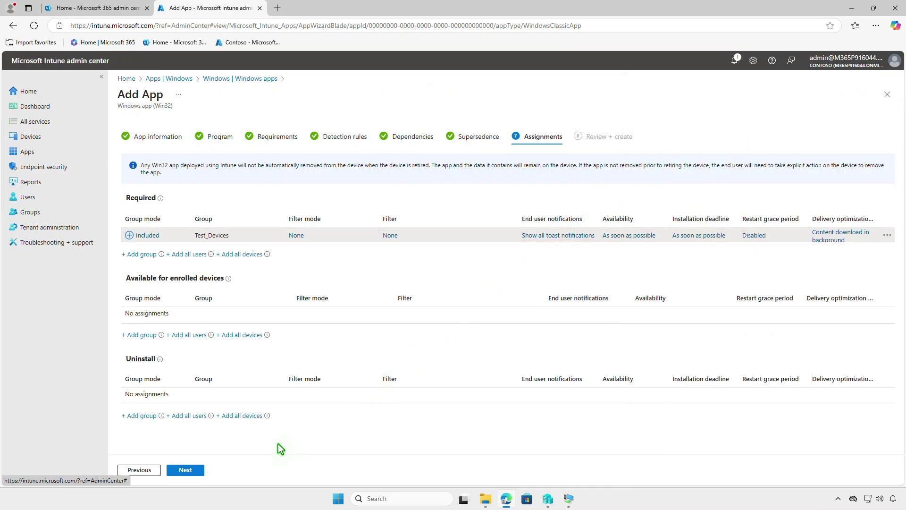
{"action": "left_click", "coordinate": [193, 470]}
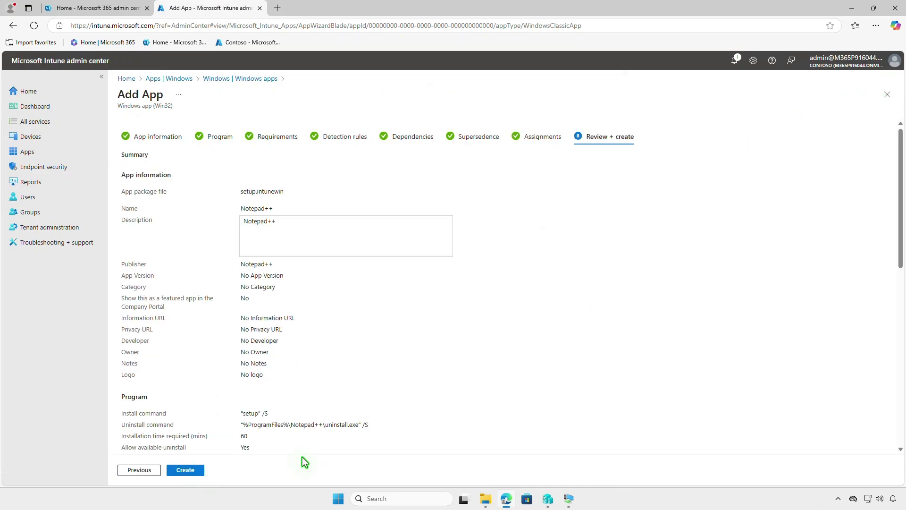
- Create the Notepad++ Win32 app from the Review + create summary
{"action": "left_click", "coordinate": [196, 470]}
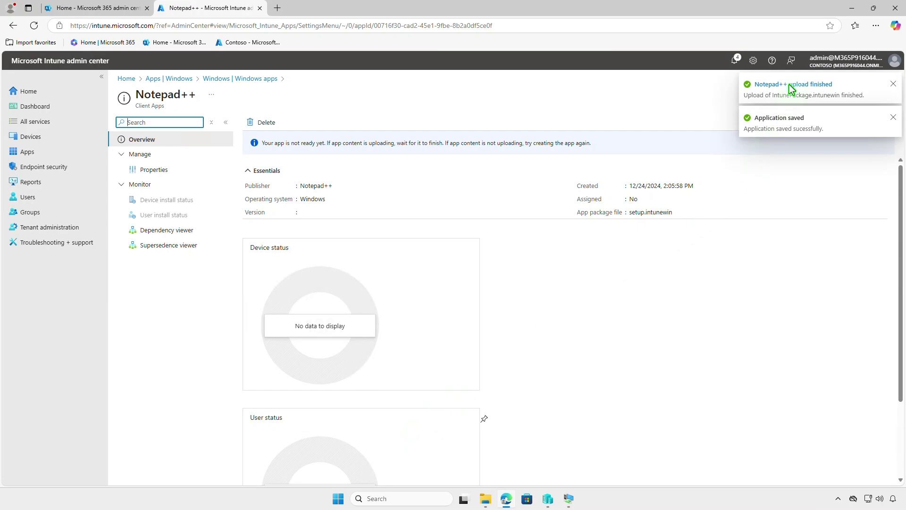
- On the NOR-PC-001 VM, open Settings at Access work or school
{"action": "left_click", "coordinate": [852, 8]}
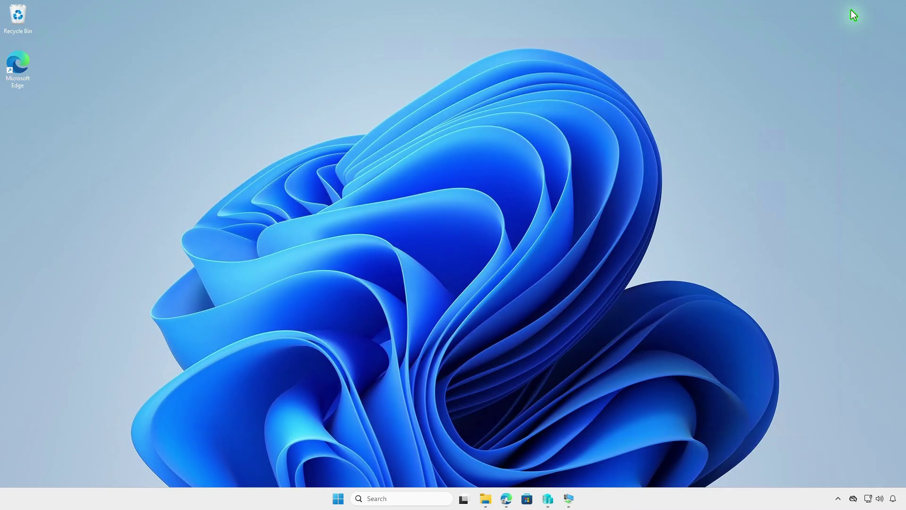
{"action": "left_click", "coordinate": [570, 499]}
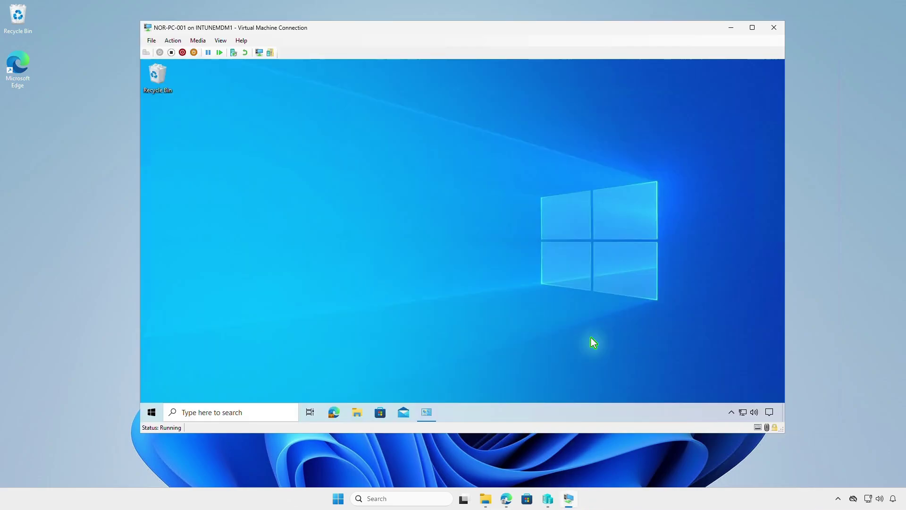
{"action": "left_click", "coordinate": [151, 412]}
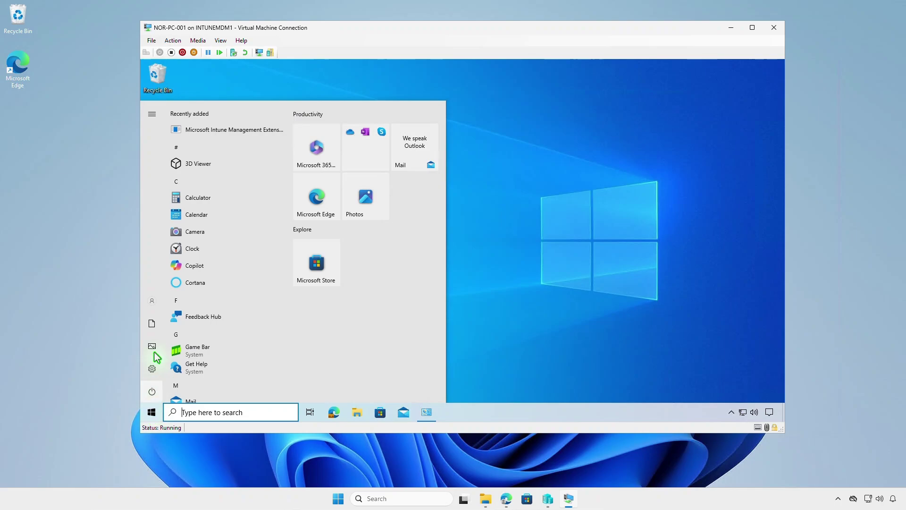
{"action": "left_click", "coordinate": [154, 305]}
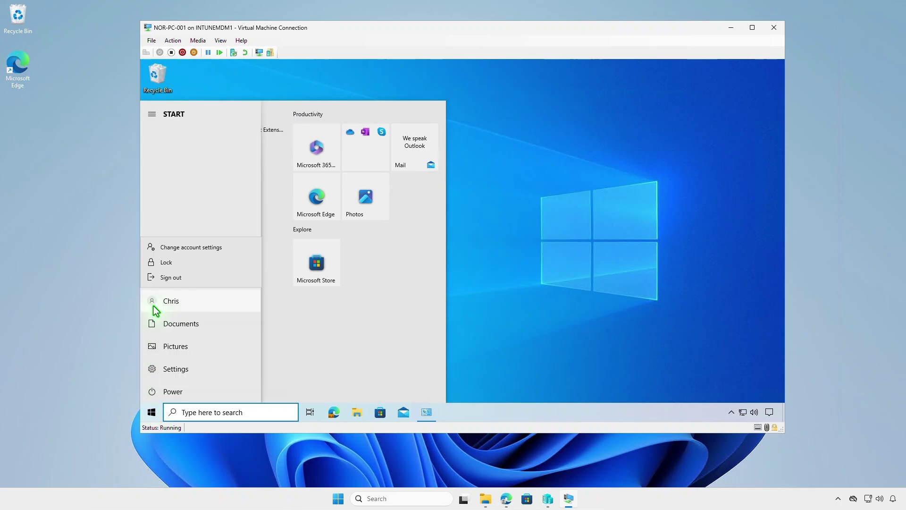
{"action": "left_click", "coordinate": [213, 247]}
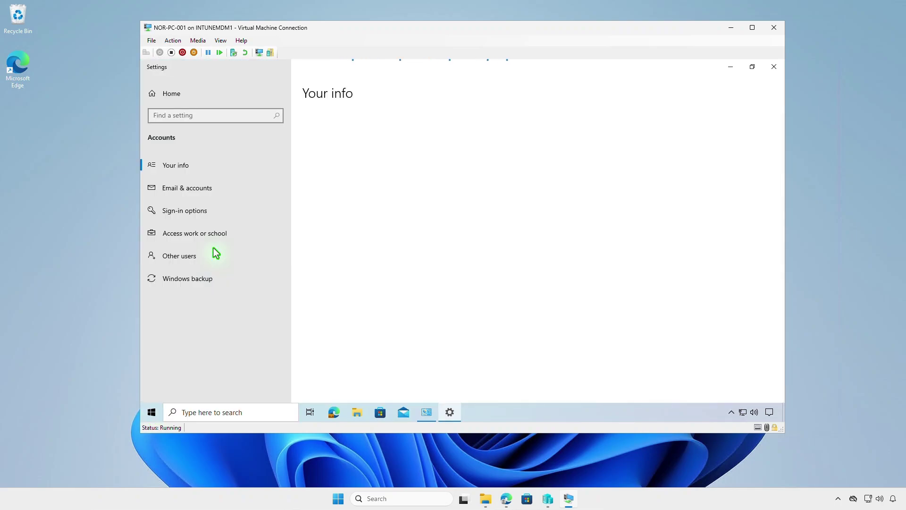
{"action": "left_click", "coordinate": [242, 233]}
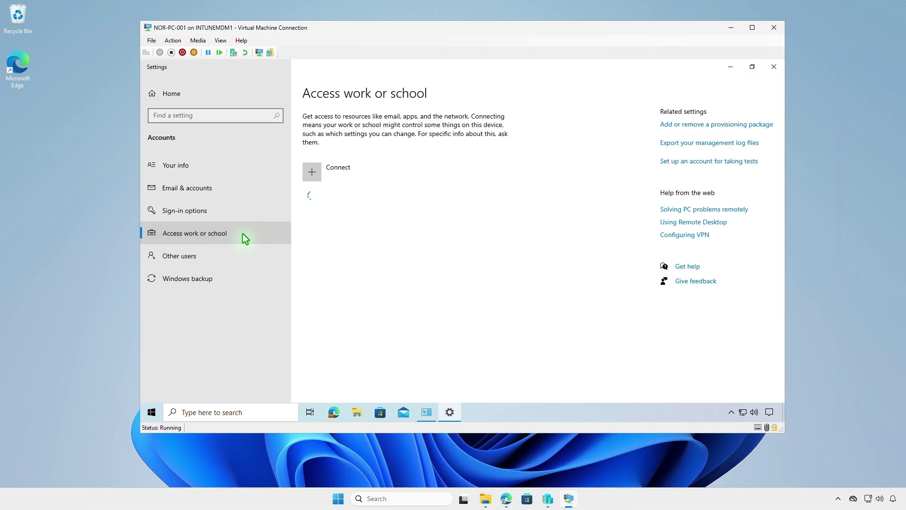
- Sync the Contoso work account with Intune from its Info page, then minimize Settings
{"action": "left_click", "coordinate": [456, 197]}
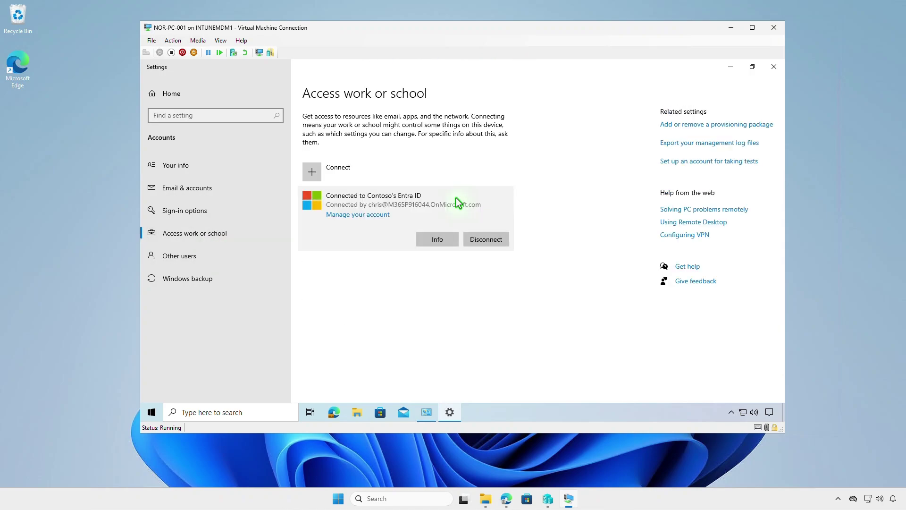
{"action": "left_click", "coordinate": [449, 239]}
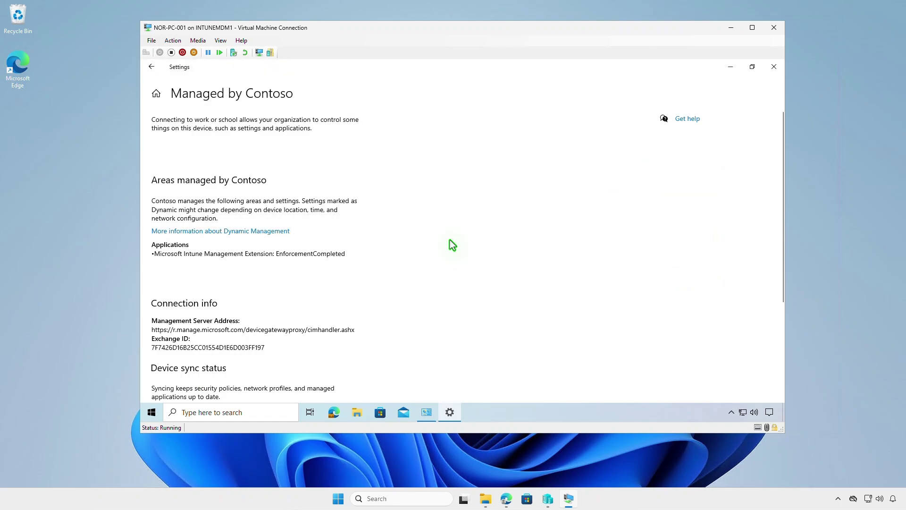
{"action": "scroll", "coordinate": [449, 240], "scroll_direction": "down", "scroll_amount": 3}
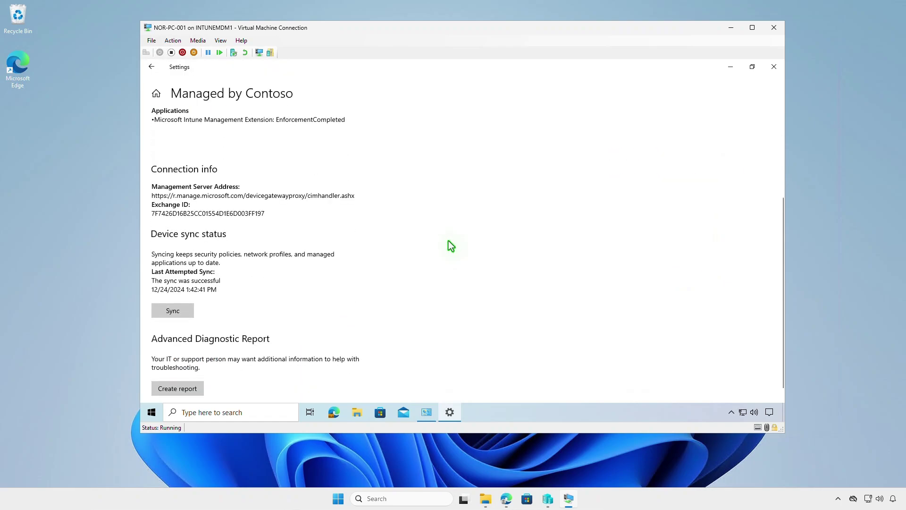
{"action": "left_click", "coordinate": [184, 312]}
{"action": "left_click", "coordinate": [729, 71]}
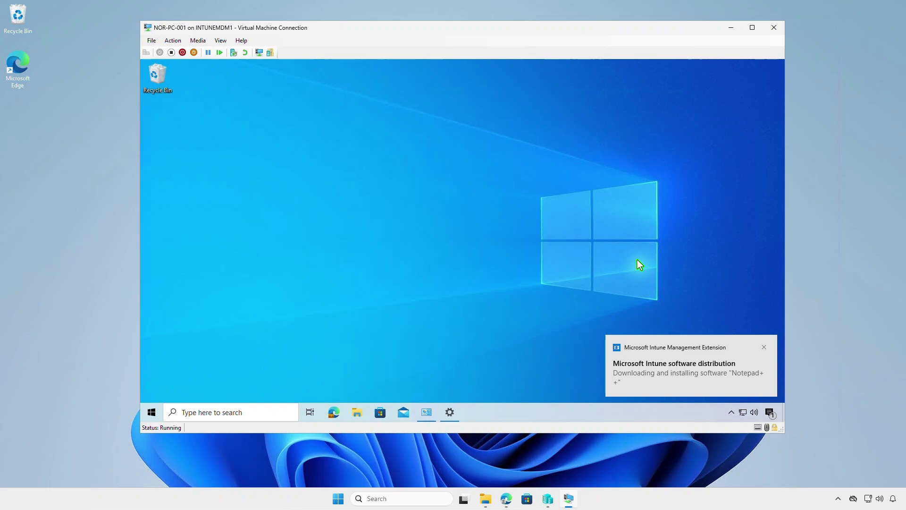
- Confirm Notepad++ 8.7.4 (64-bit x64) is installed in the VM's Programs and Features
{"action": "left_click", "coordinate": [769, 412]}
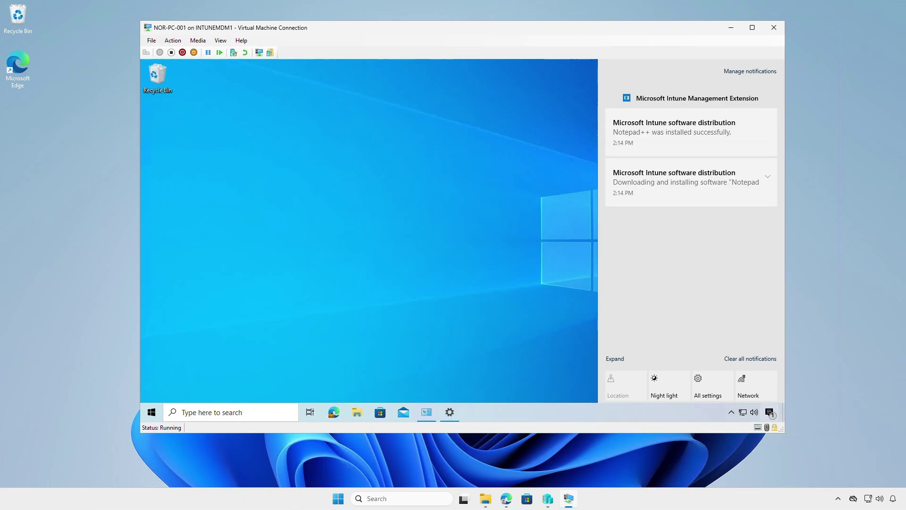
{"action": "left_click", "coordinate": [485, 256]}
{"action": "left_click", "coordinate": [427, 414]}
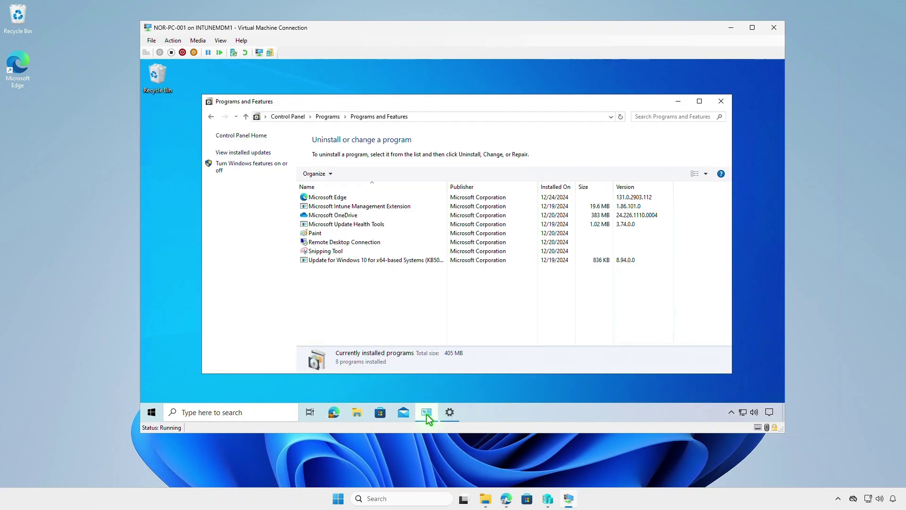
{"action": "left_click", "coordinate": [620, 117]}
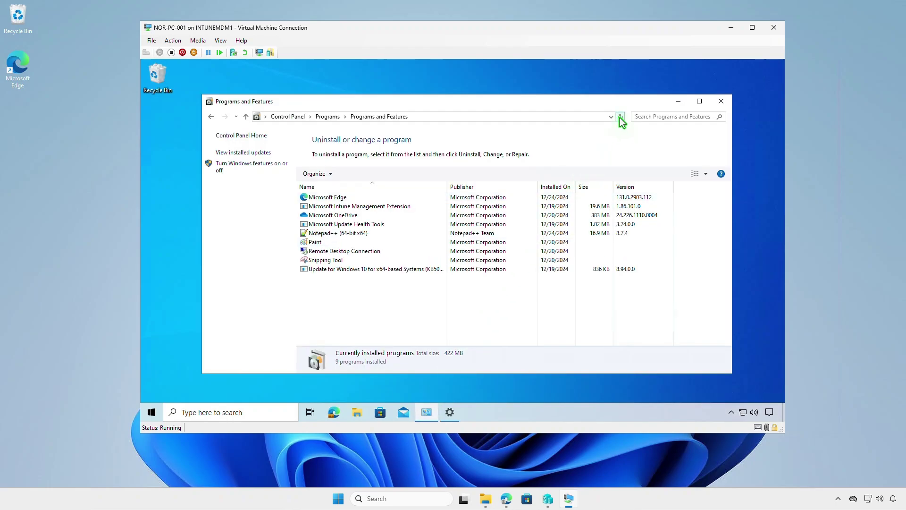
{"action": "left_click", "coordinate": [370, 233]}
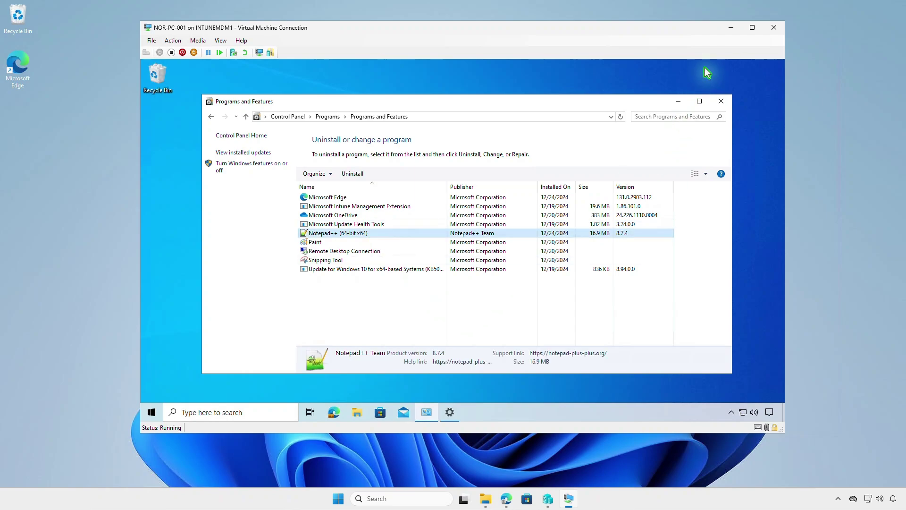
{"action": "left_click", "coordinate": [730, 29]}
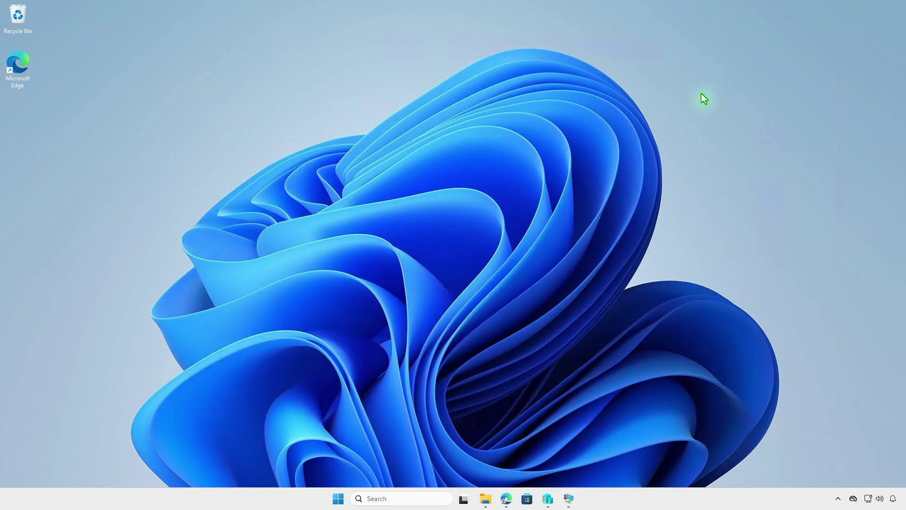
- Reload Intune and reopen Notepad++ from Apps > Windows to check its install status
{"action": "left_click", "coordinate": [506, 498]}
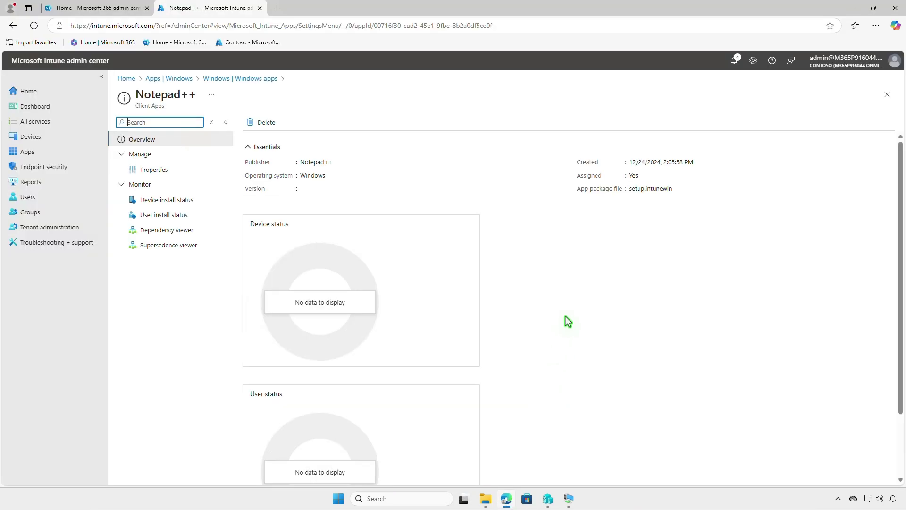
{"action": "left_click", "coordinate": [34, 25]}
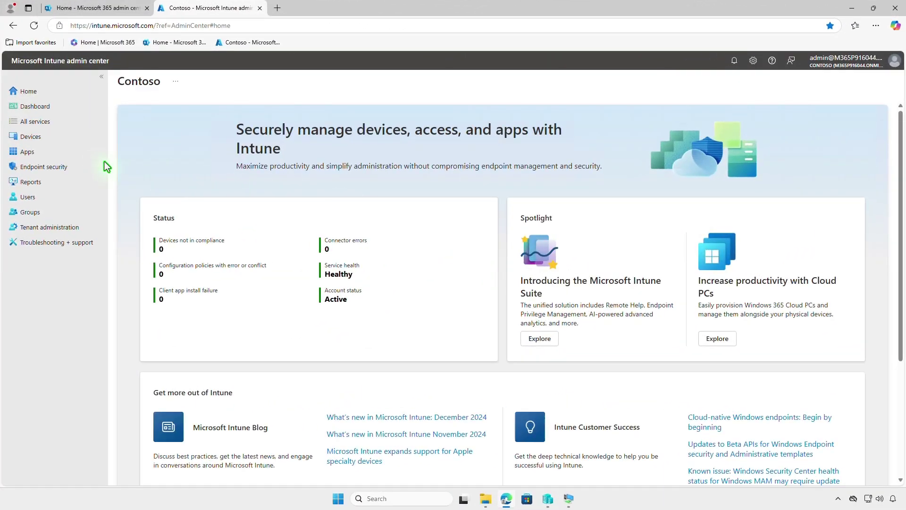
{"action": "left_click", "coordinate": [75, 154]}
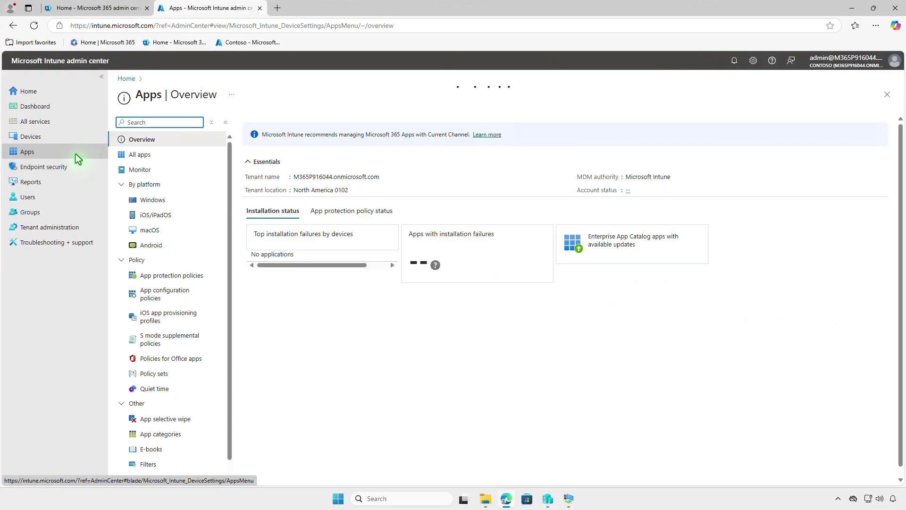
{"action": "left_click", "coordinate": [189, 201]}
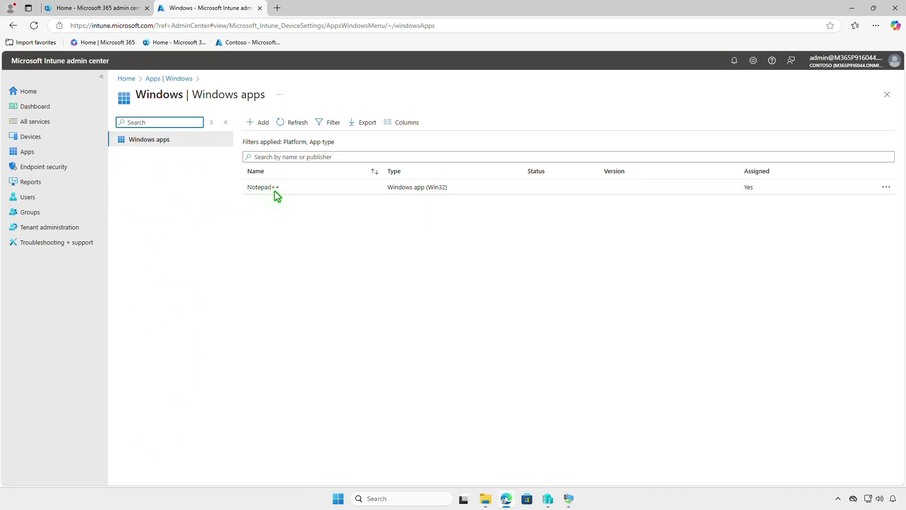
{"action": "left_click", "coordinate": [318, 188]}
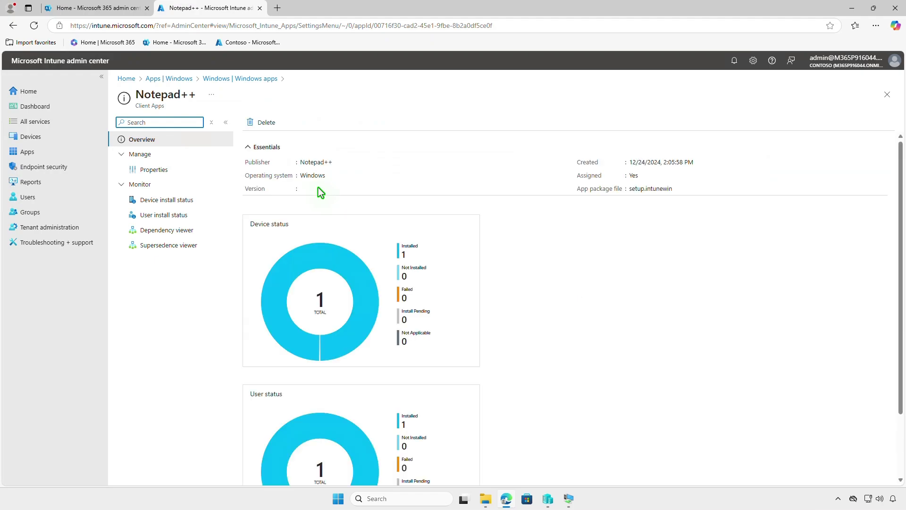
- Remove Test_Devices from the Notepad++ app's Required assignments
{"action": "left_click", "coordinate": [174, 172]}
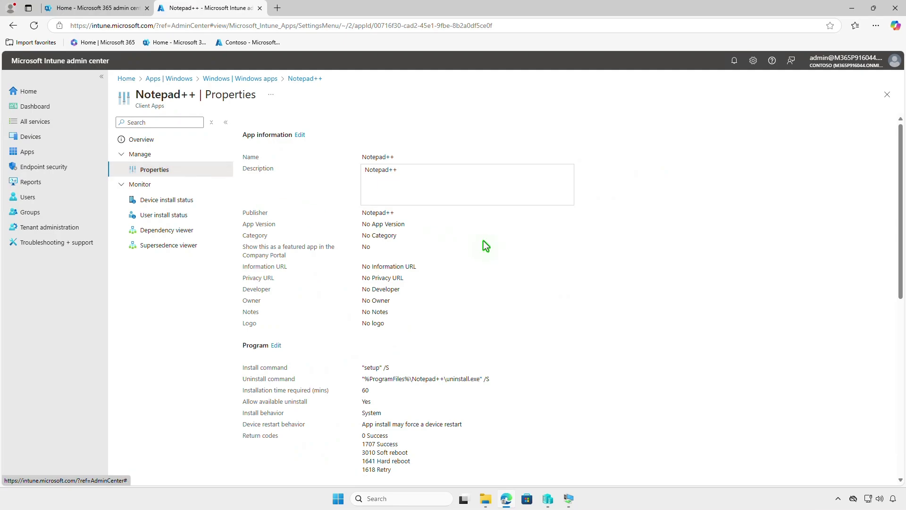
{"action": "scroll", "coordinate": [597, 276], "scroll_direction": "down", "scroll_amount": 10}
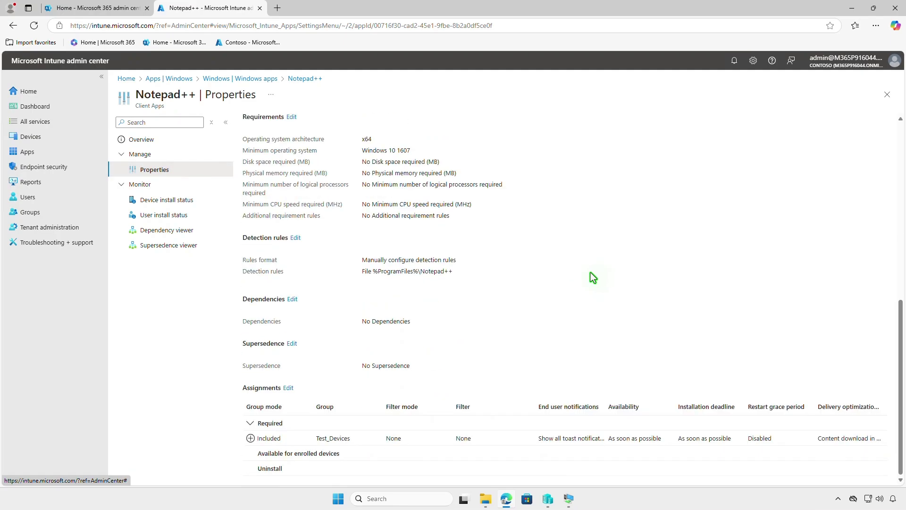
{"action": "left_click", "coordinate": [288, 388]}
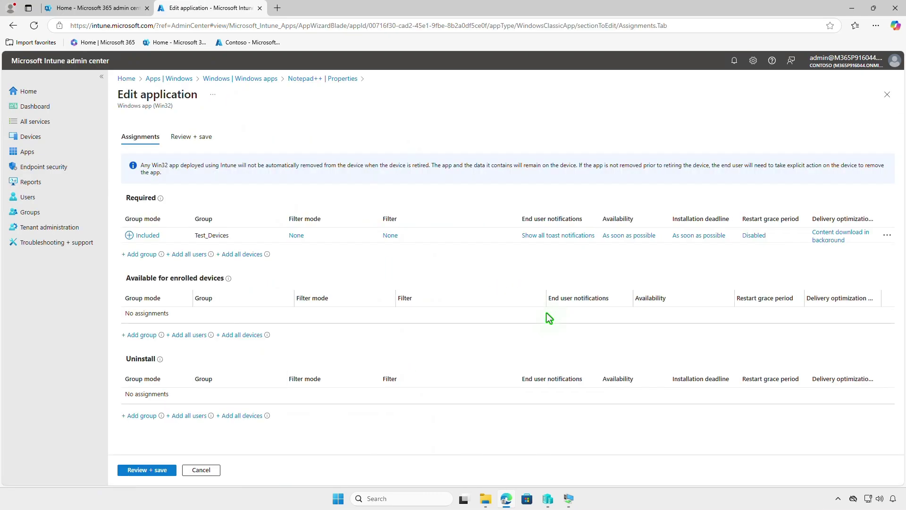
{"action": "left_click", "coordinate": [887, 236]}
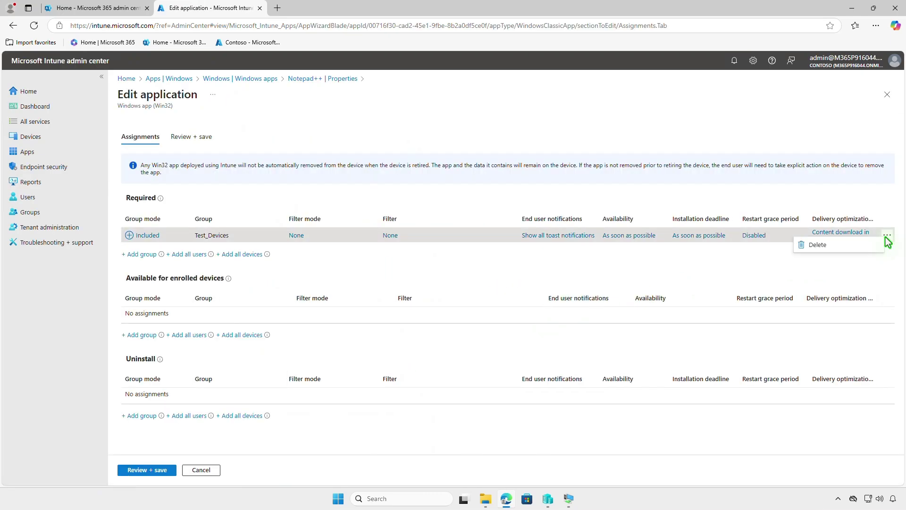
{"action": "left_click", "coordinate": [833, 250]}
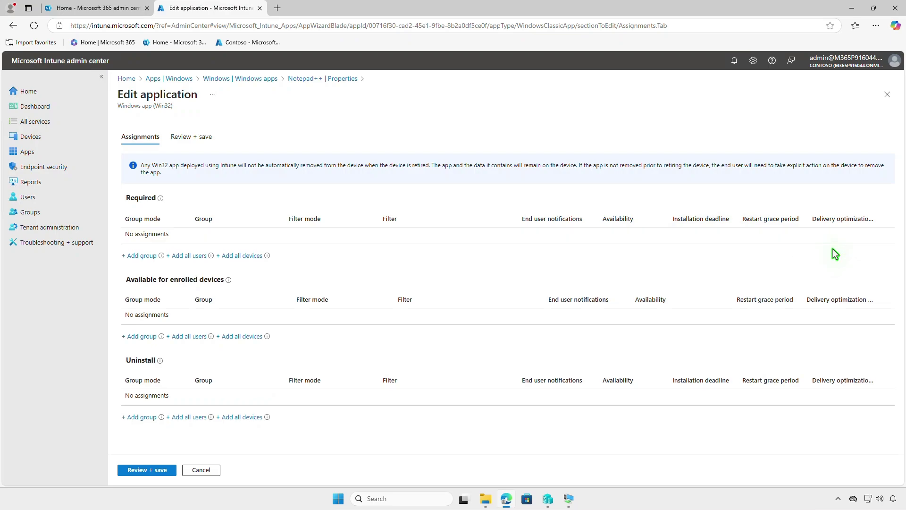
- Add Test_Devices under Uninstall and save the Notepad++ assignments
{"action": "left_click", "coordinate": [142, 417]}
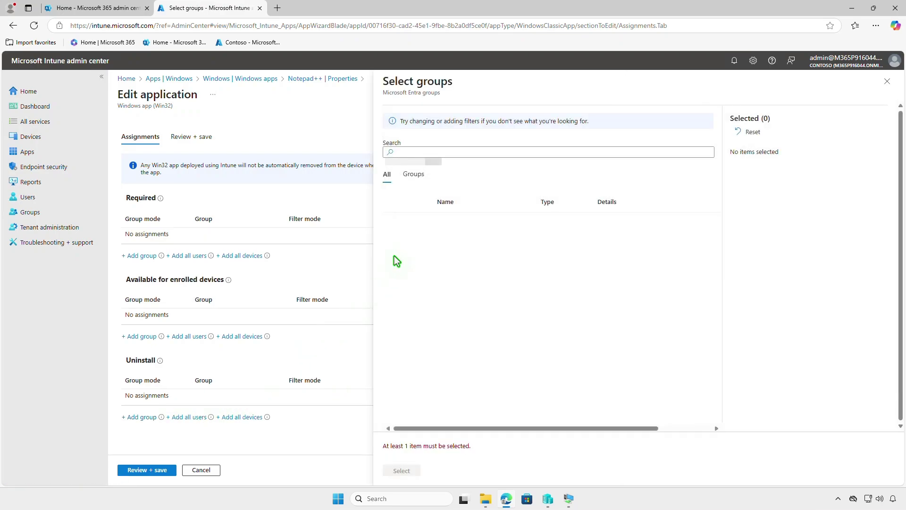
{"action": "left_click", "coordinate": [395, 223]}
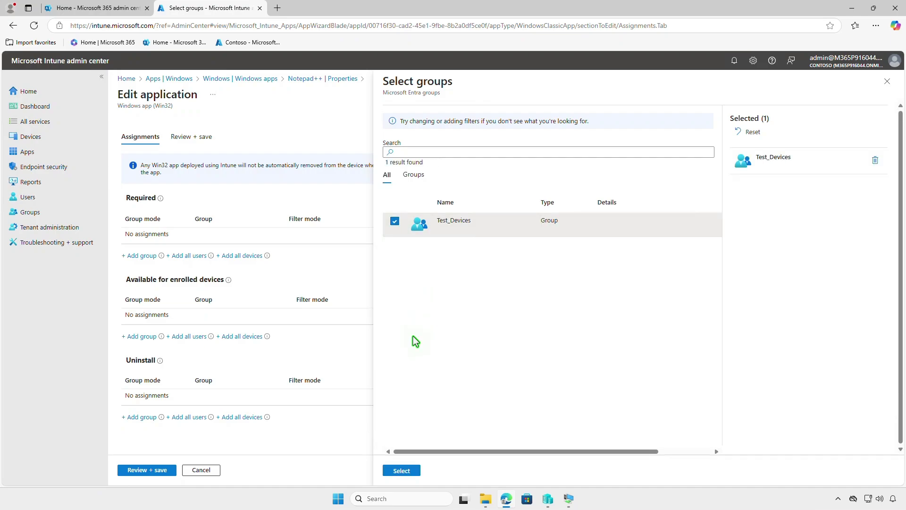
{"action": "left_click", "coordinate": [413, 471]}
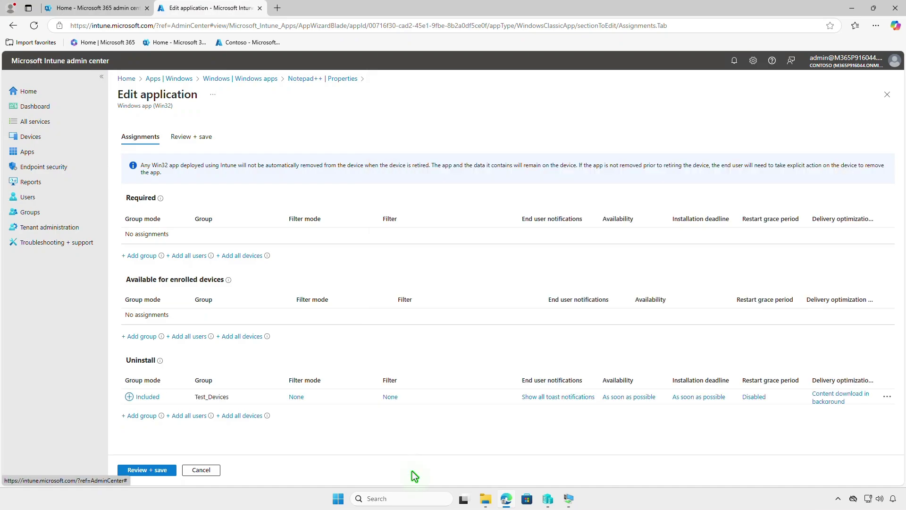
{"action": "left_click", "coordinate": [164, 471]}
{"action": "left_click", "coordinate": [137, 470]}
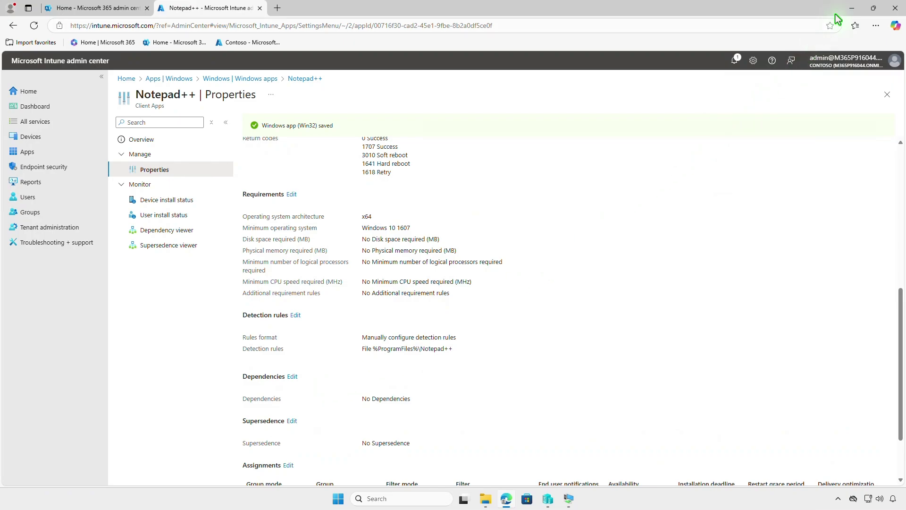
- Switch to the NOR-PC-001 test VM and view its notifications for Intune's Notepad++ message
{"action": "left_click", "coordinate": [852, 13]}
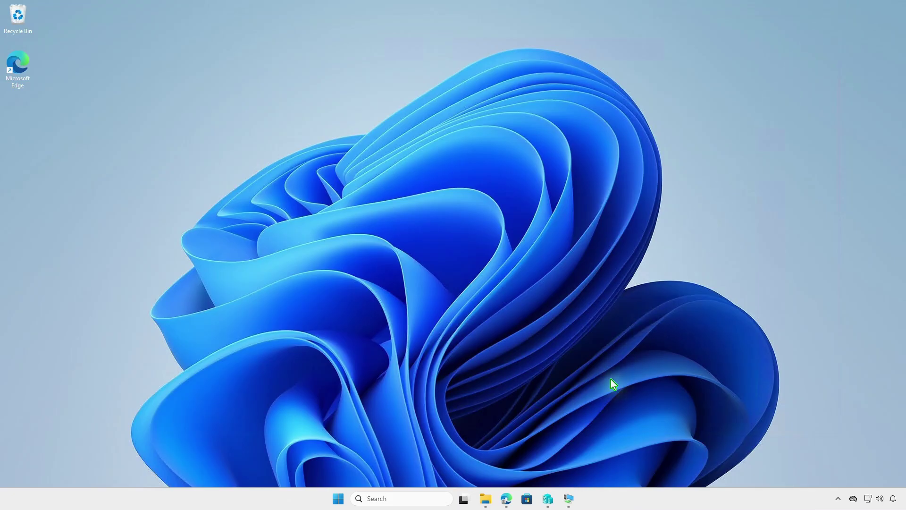
{"action": "left_click", "coordinate": [569, 497]}
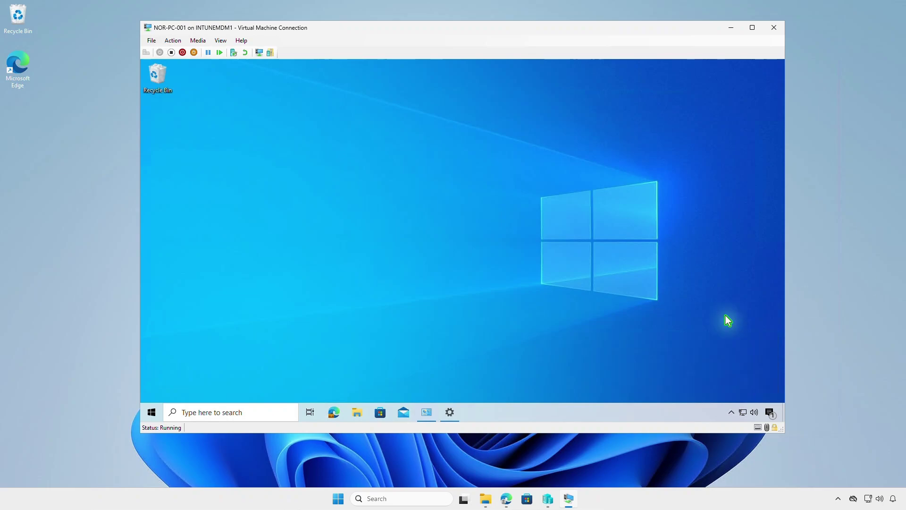
{"action": "left_click", "coordinate": [769, 413]}
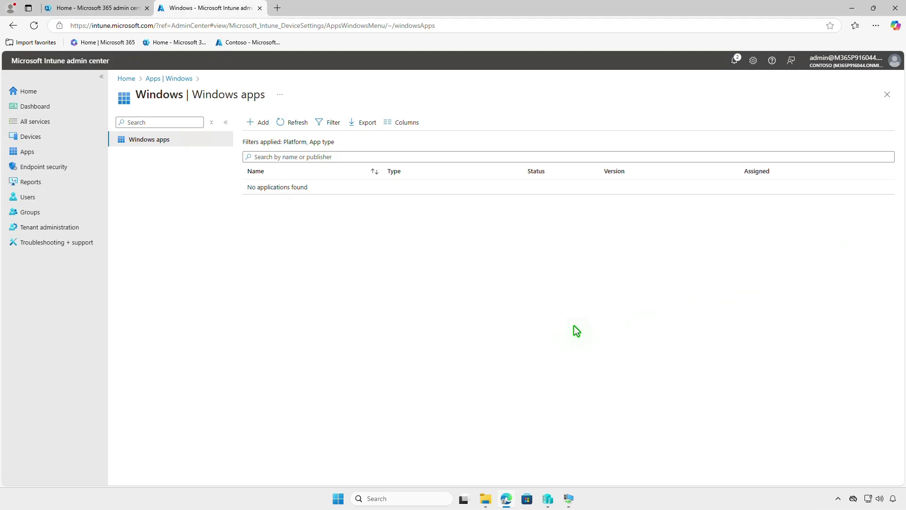
{"action": "left_click", "coordinate": [114, 12]}
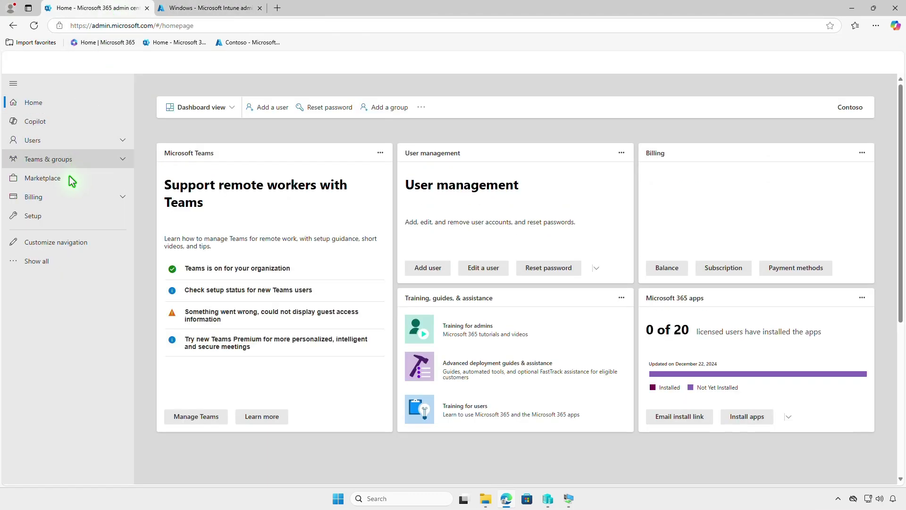
{"action": "left_click", "coordinate": [61, 199]}
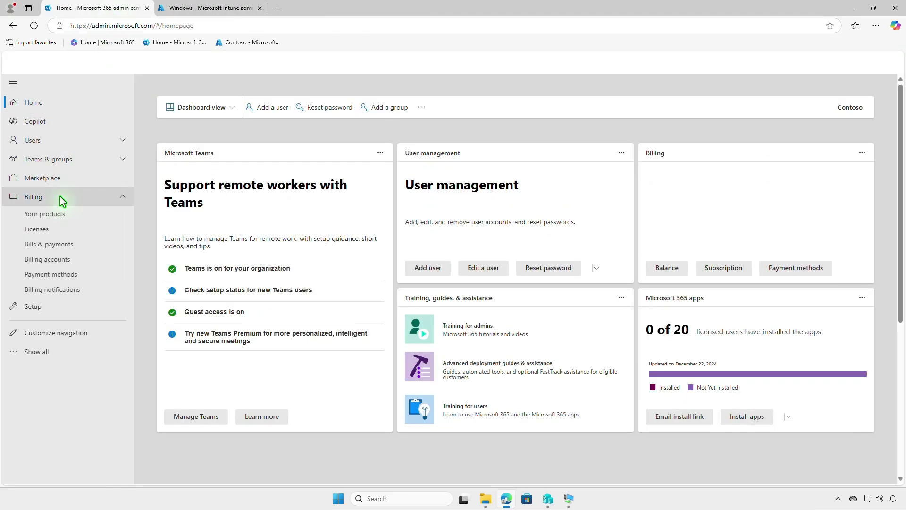
{"action": "left_click", "coordinate": [66, 217]}
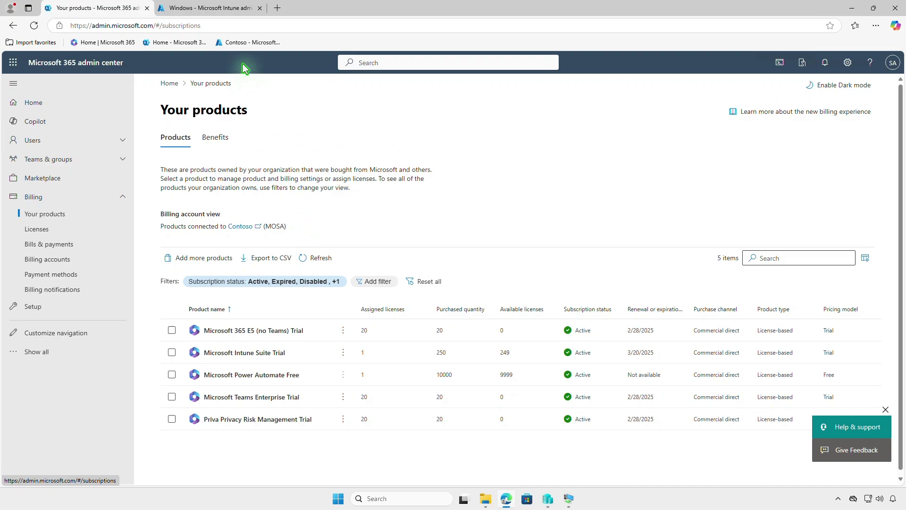
{"action": "left_click", "coordinate": [227, 10]}
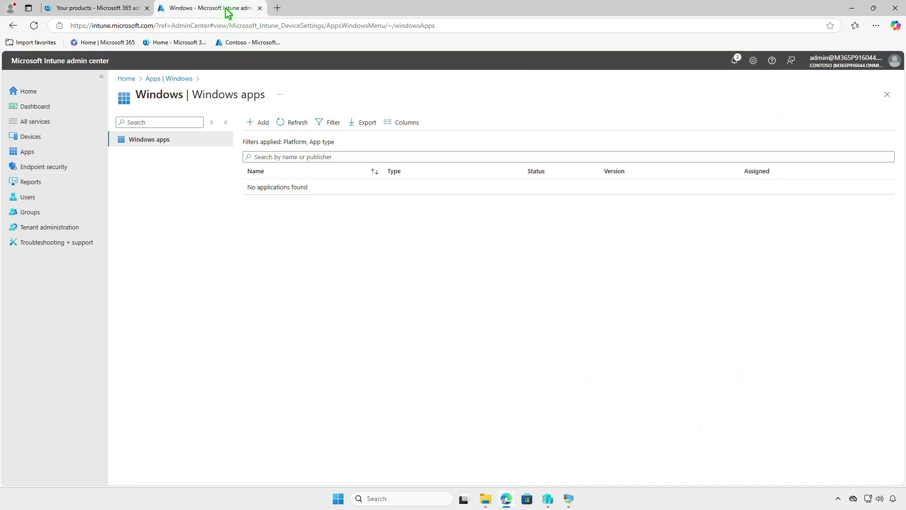
- Start adding a new Windows app of type Enterprise App Catalog app
{"action": "left_click", "coordinate": [259, 123]}
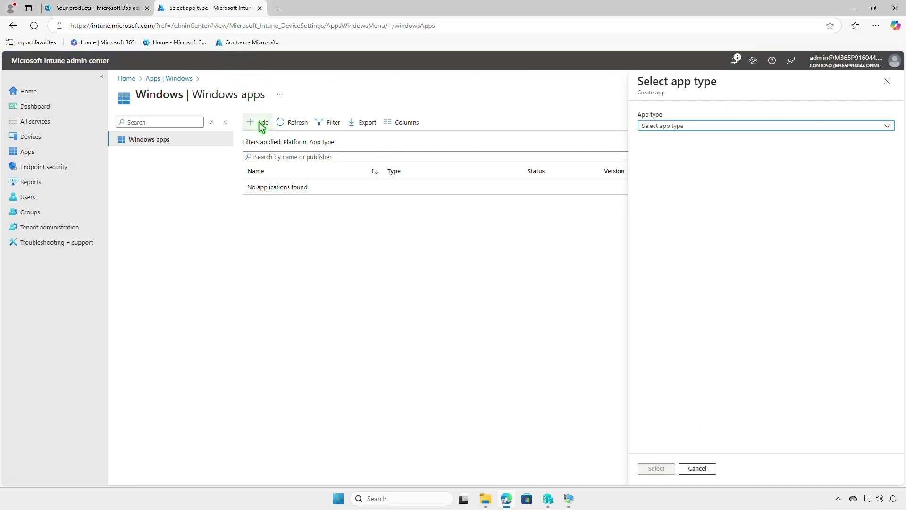
{"action": "left_click", "coordinate": [764, 126]}
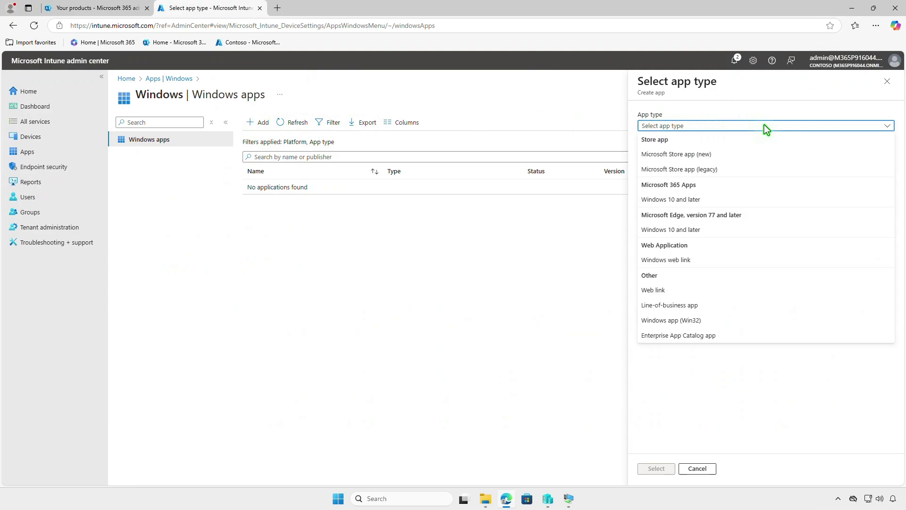
{"action": "left_click", "coordinate": [763, 343]}
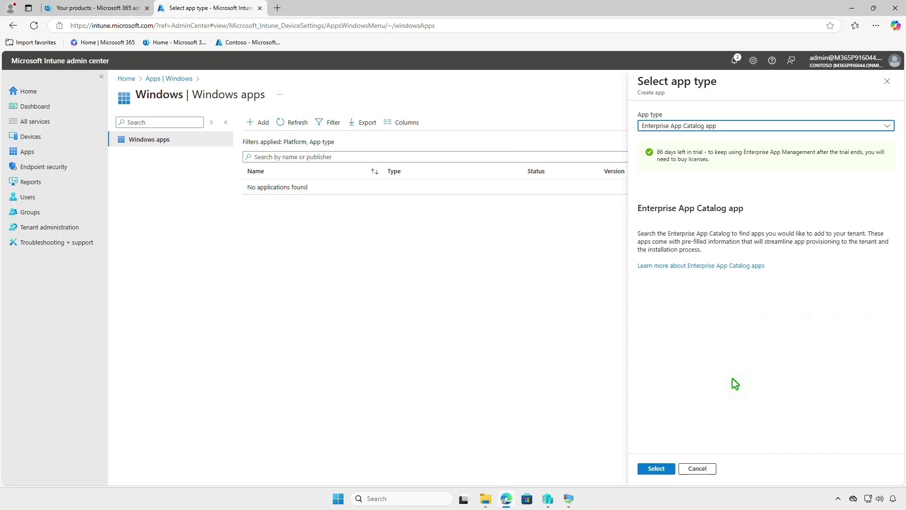
{"action": "left_click", "coordinate": [663, 469]}
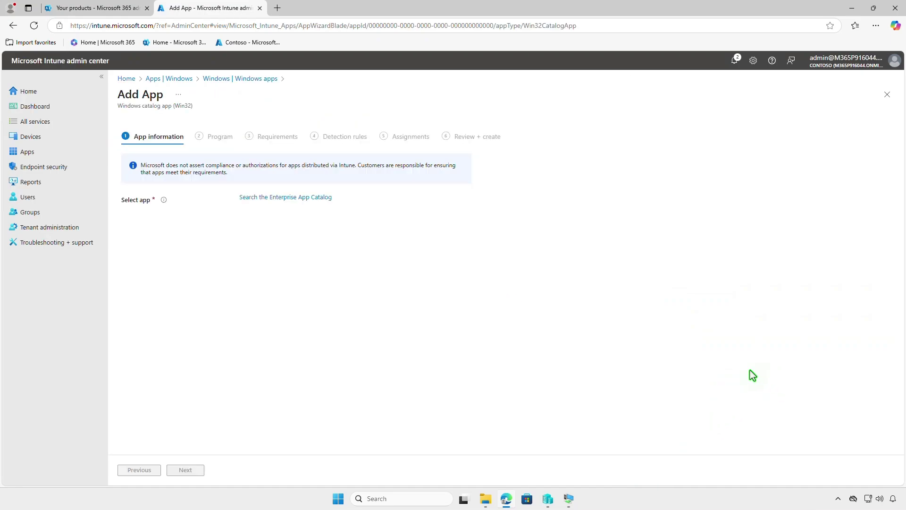
- Search the catalog for 'notepad' and select the Notepad++ (x64) 8.7.4 package
{"action": "left_click", "coordinate": [328, 198]}
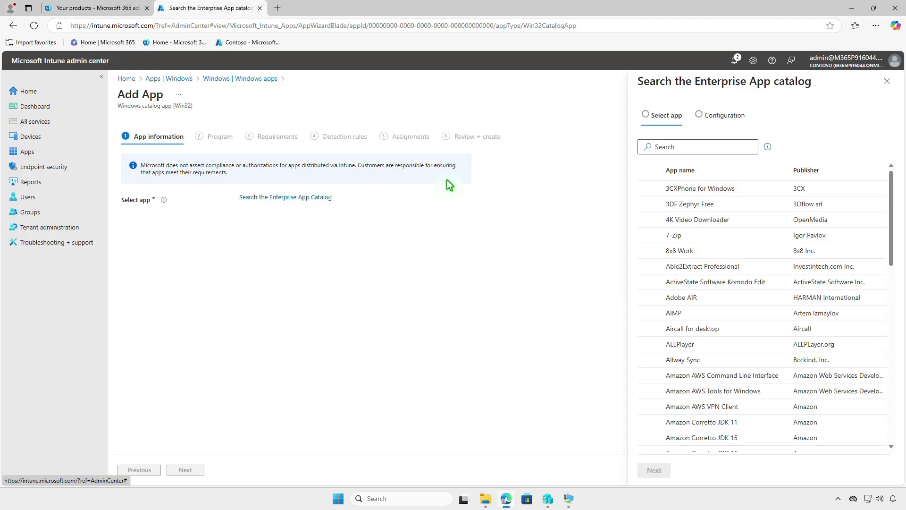
{"action": "left_click", "coordinate": [734, 148]}
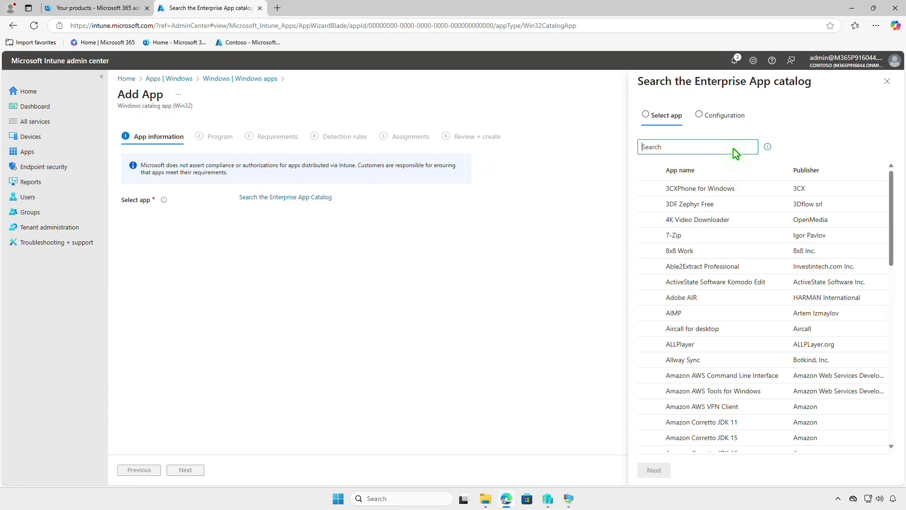
{"action": "type", "text": "notepad"}
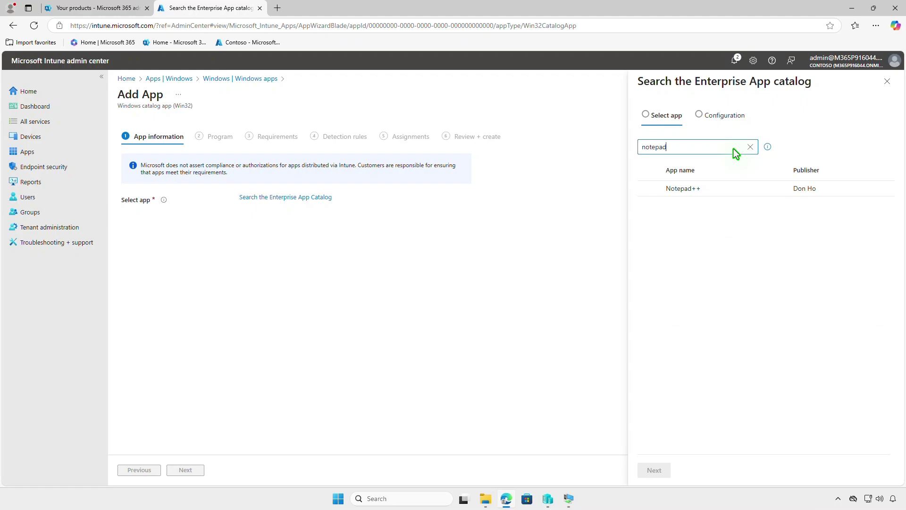
{"action": "left_click", "coordinate": [726, 190]}
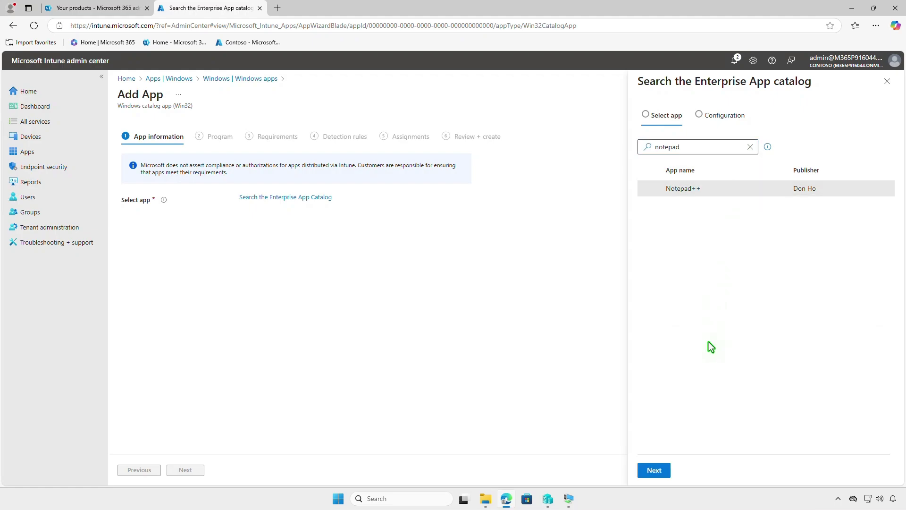
{"action": "left_click", "coordinate": [663, 470]}
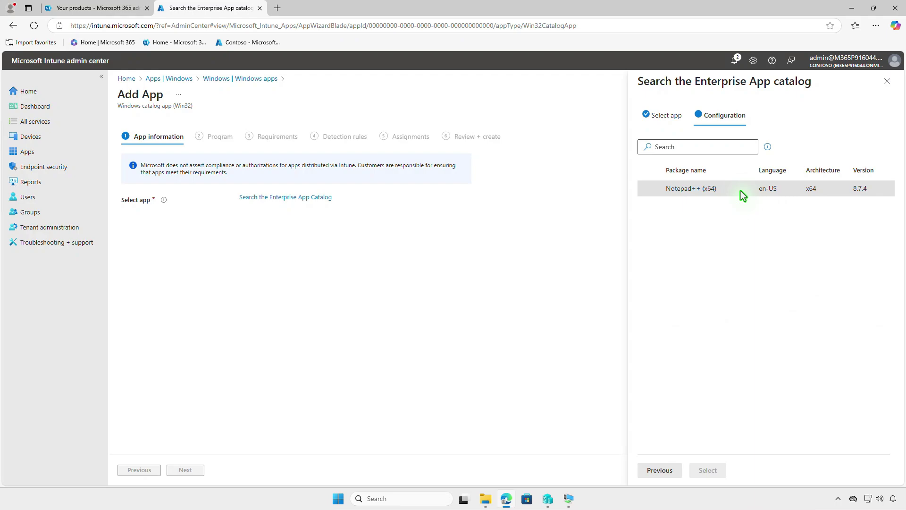
{"action": "left_click", "coordinate": [742, 192]}
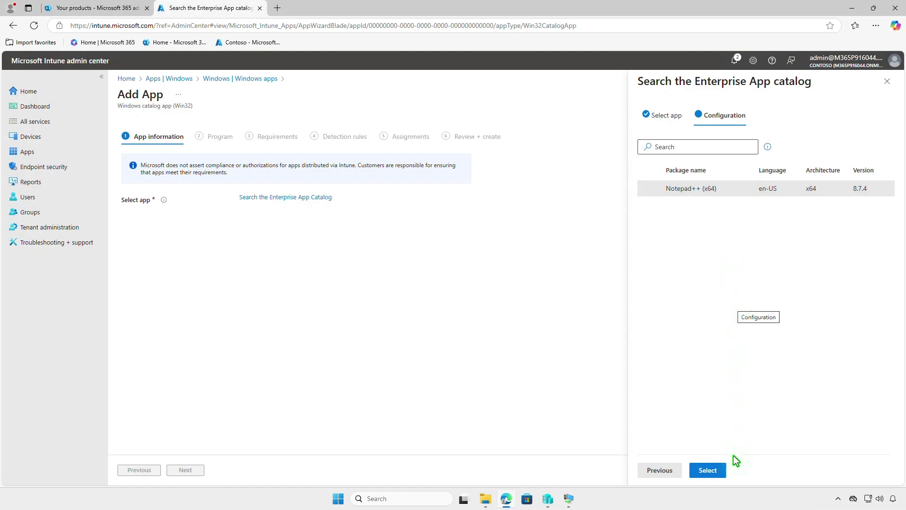
{"action": "left_click", "coordinate": [708, 470]}
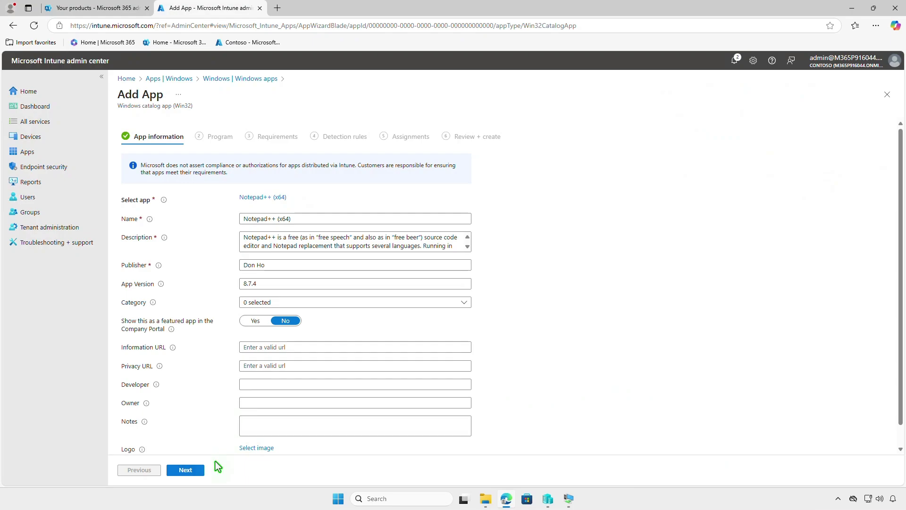
- Keep the pre-filled program, requirements and detection rules and advance to Assignments
{"action": "left_click", "coordinate": [200, 472]}
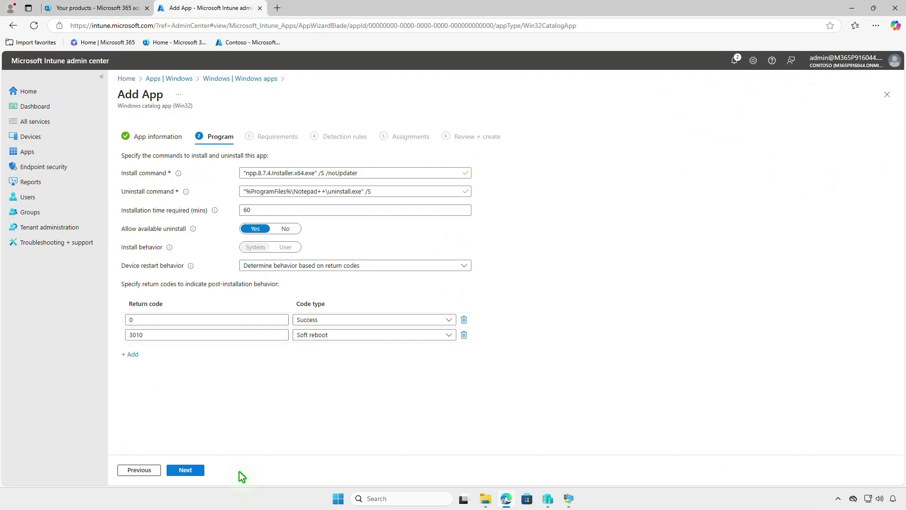
{"action": "left_click", "coordinate": [194, 471]}
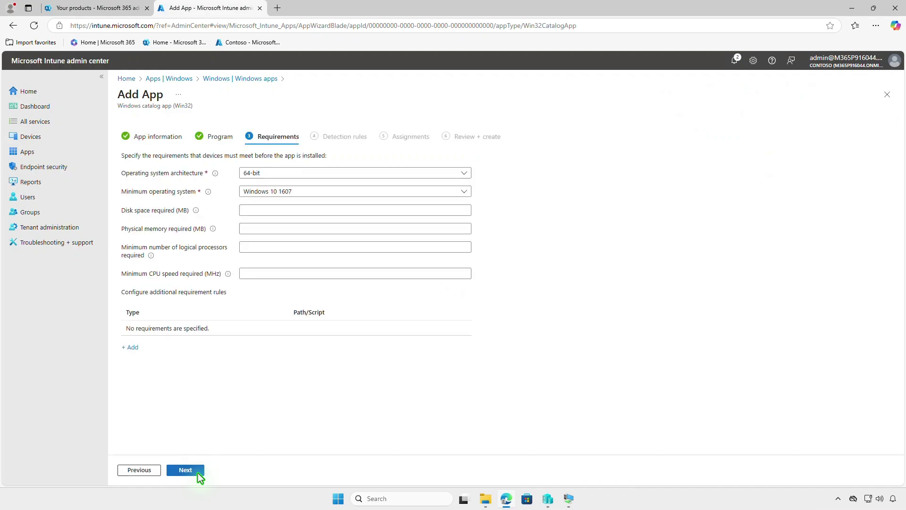
{"action": "left_click", "coordinate": [199, 473]}
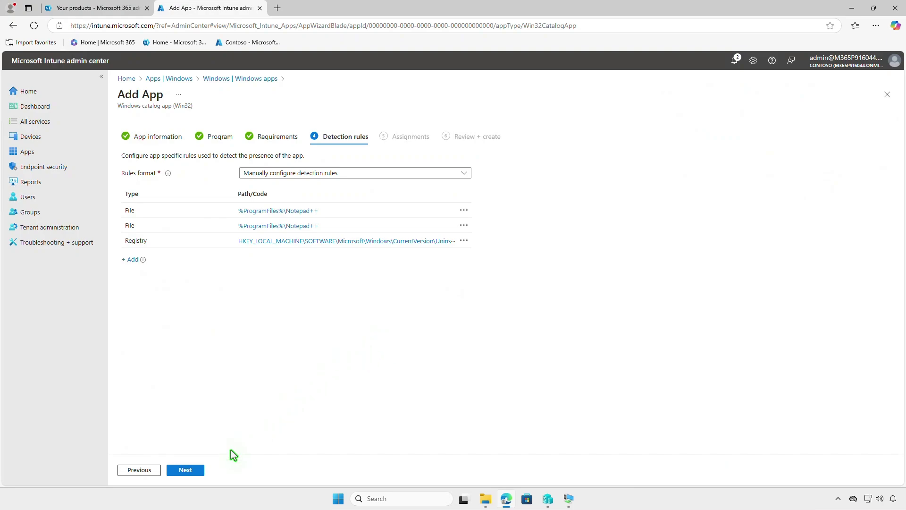
{"action": "left_click", "coordinate": [199, 471]}
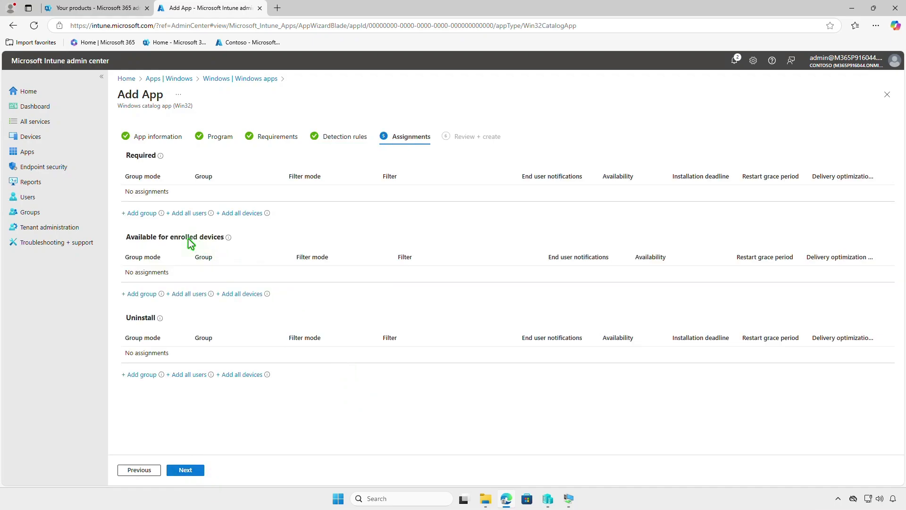
- Assign Notepad++ (x64) as Required to Test_Devices and go to Review + create
{"action": "left_click", "coordinate": [141, 213]}
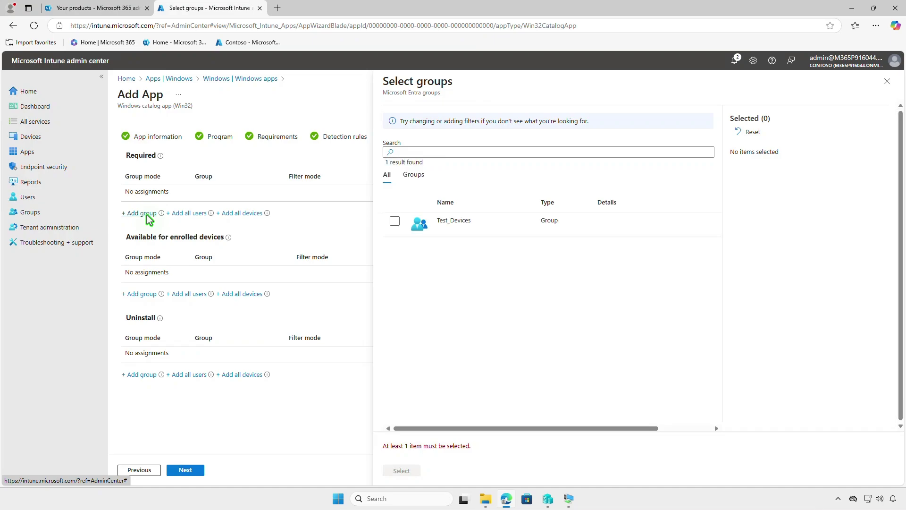
{"action": "left_click", "coordinate": [395, 222]}
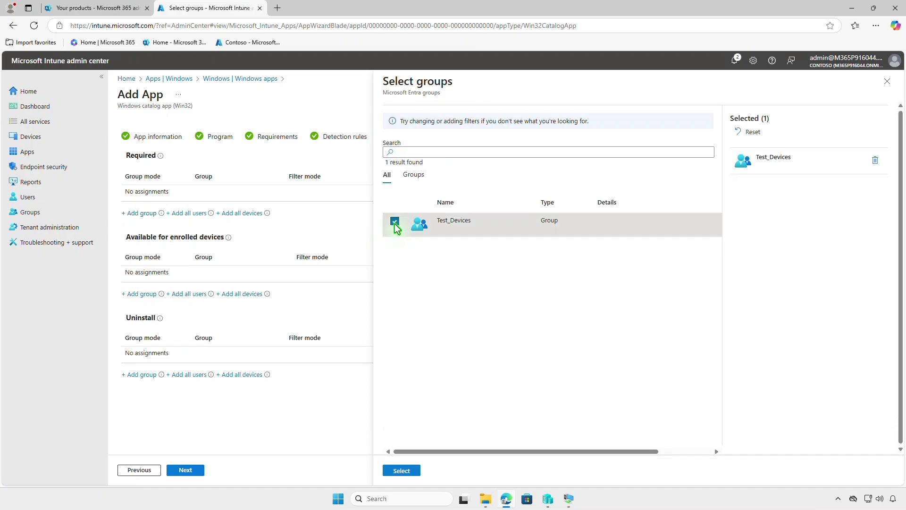
{"action": "left_click", "coordinate": [417, 471]}
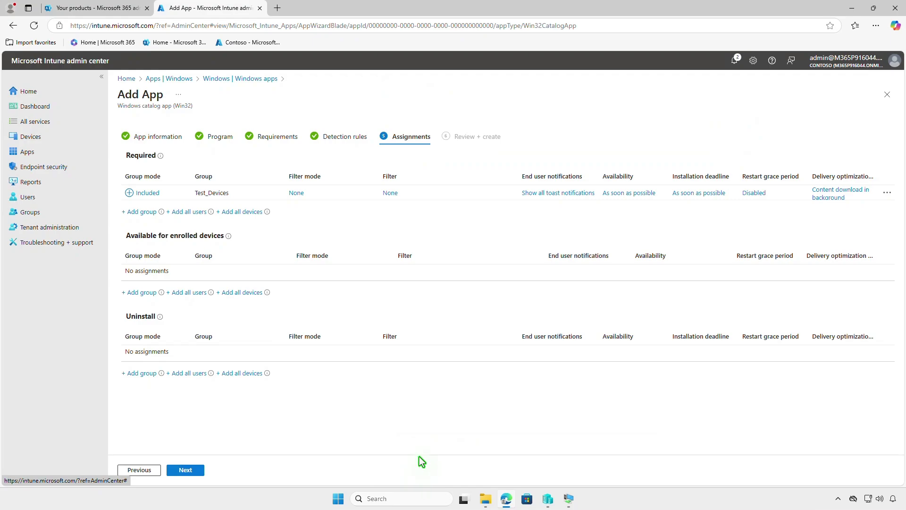
{"action": "left_click", "coordinate": [194, 470]}
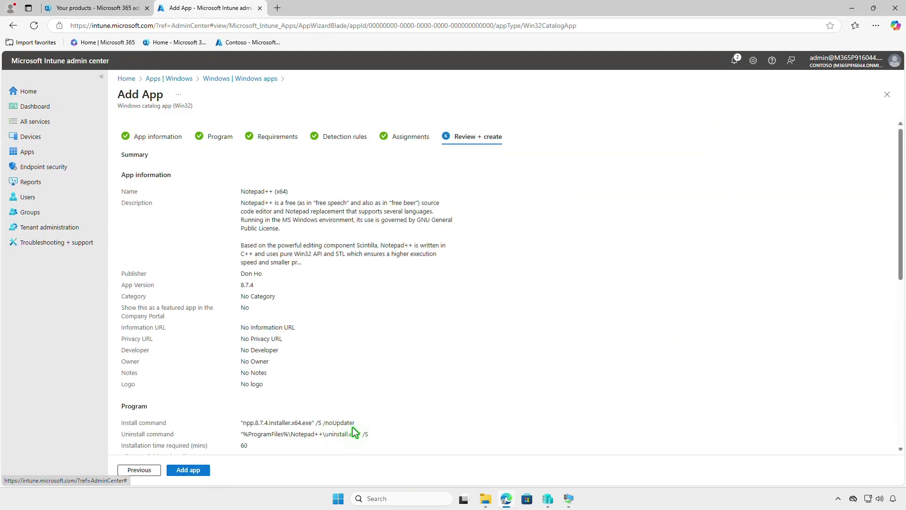